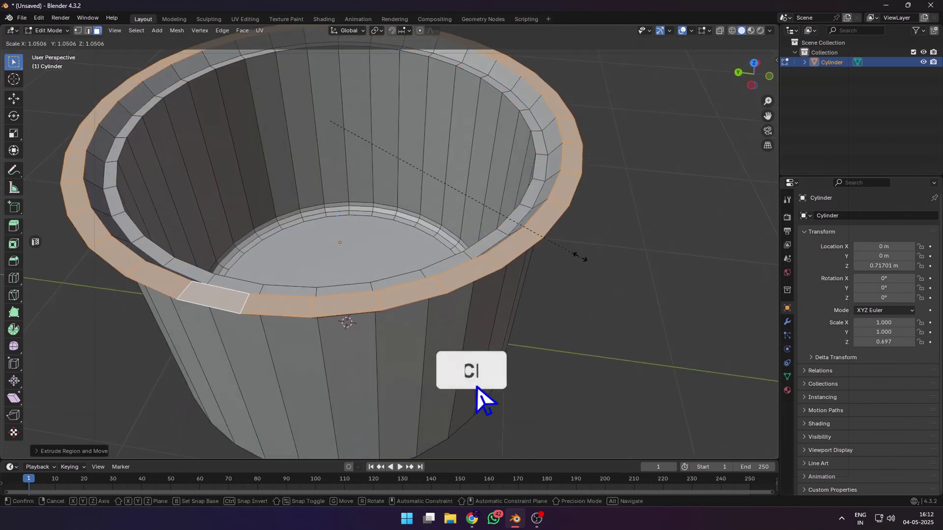
Step: Separate the duplicated inner bottom face of the pot into its own object and move a copy up along Z
{"action": "right_click", "coordinate": [217, 243]}
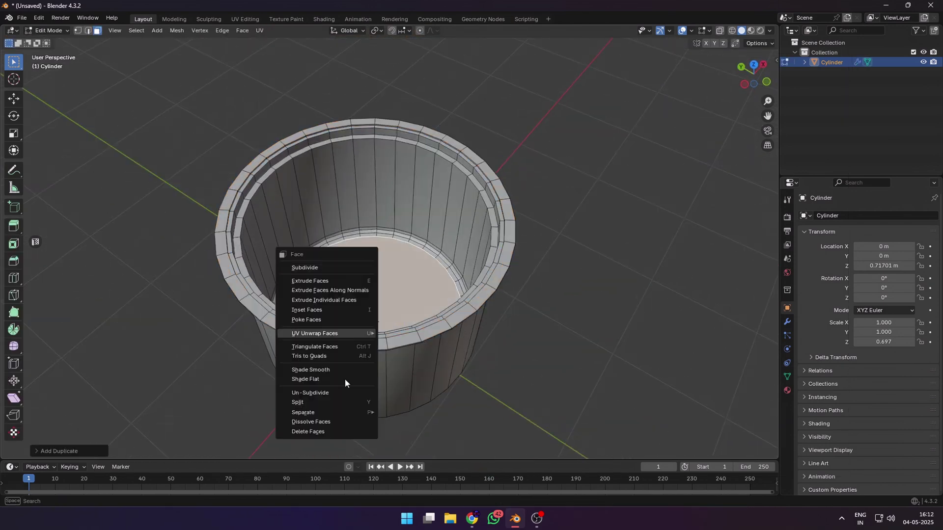
{"action": "key", "text": "Tab"}
{"action": "left_click", "coordinate": [343, 291]}
{"action": "key", "text": "shift+d"}
{"action": "key", "text": "z"}
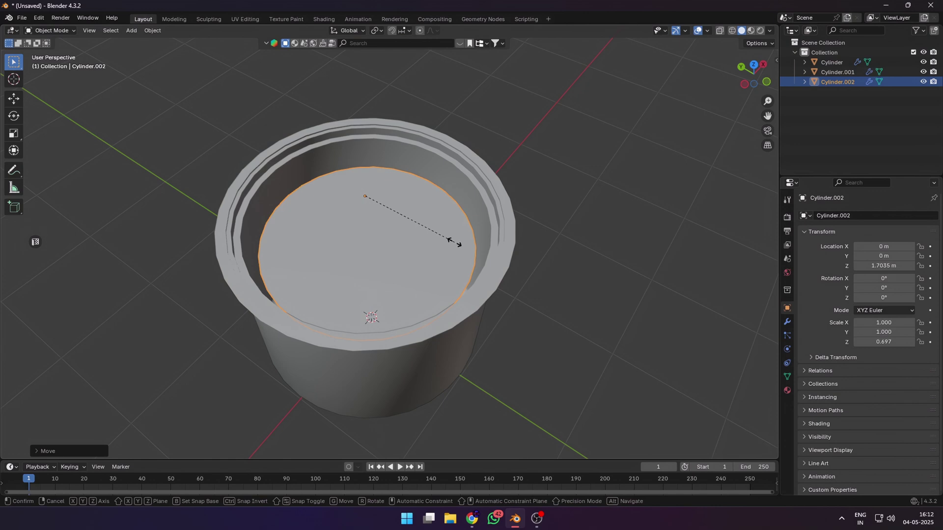
Step: Scale the raised disc to match the pot's inner wall, using X-ray in the top view
{"action": "left_click", "coordinate": [563, 247]}
{"action": "key", "text": "KP_7"}
{"action": "scroll", "coordinate": [558, 215], "scroll_direction": "up", "scroll_amount": 2}
{"action": "left_click", "coordinate": [720, 31]}
{"action": "key", "text": "s"}
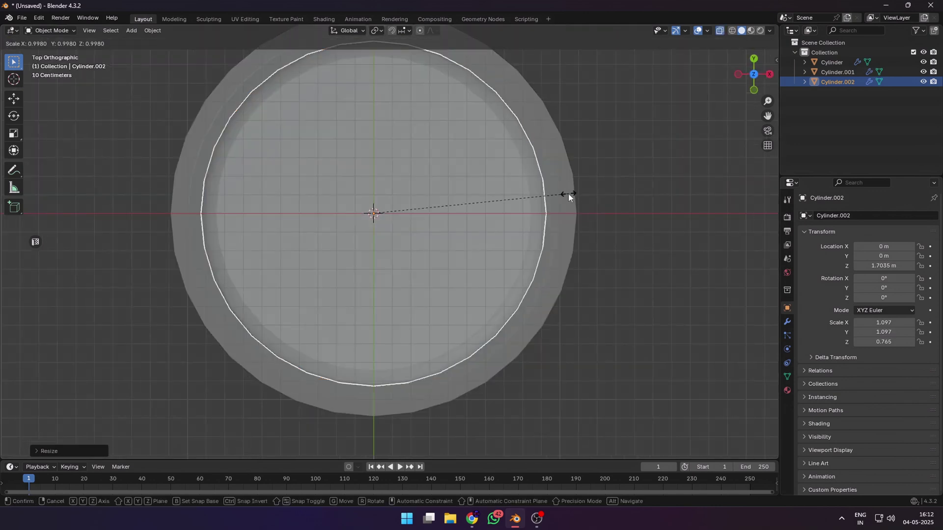
{"action": "left_click", "coordinate": [568, 198]}
{"action": "left_click", "coordinate": [720, 31]}
{"action": "middle_click_drag", "start_coordinate": [700, 109], "coordinate": [484, 245]}
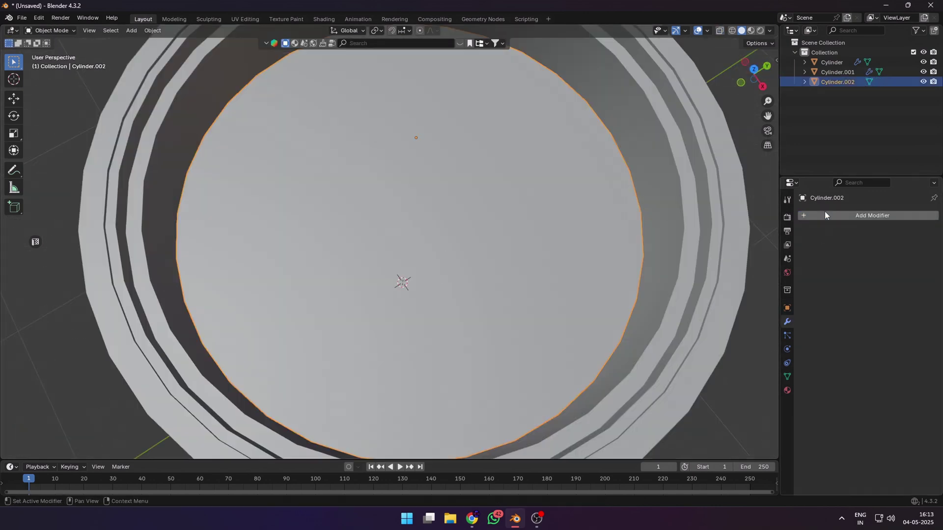
Step: Add and apply a Subdivision Surface modifier to the raised disc, inspect its mesh in Edit Mode and open the UV options
{"action": "left_click", "coordinate": [826, 216]}
{"action": "left_click", "coordinate": [810, 244]}
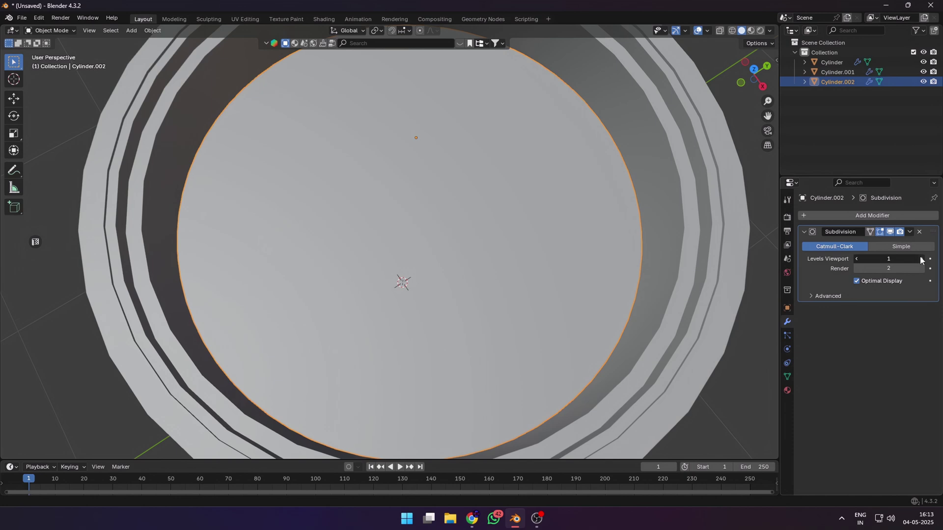
{"action": "left_click", "coordinate": [909, 236]}
{"action": "left_click", "coordinate": [910, 232]}
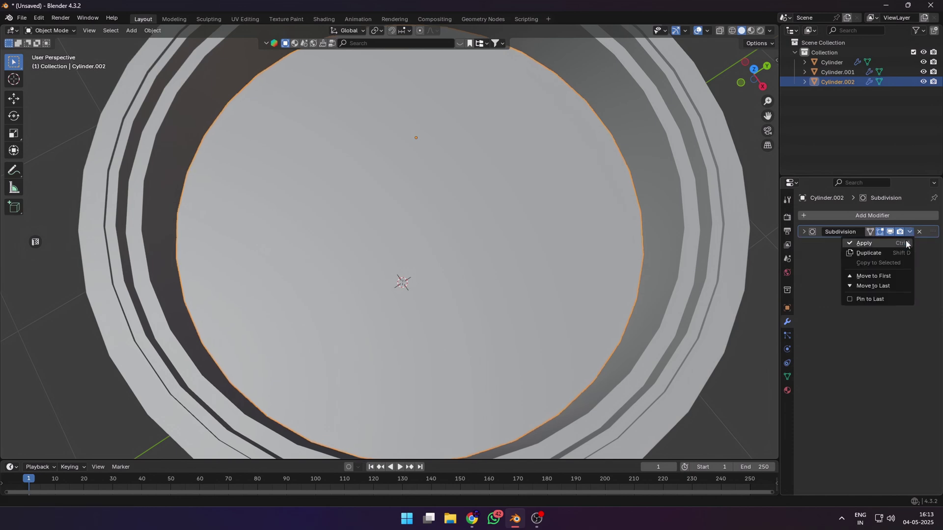
{"action": "left_click", "coordinate": [906, 243]}
{"action": "key", "text": "Tab"}
{"action": "key", "text": "Tab"}
{"action": "key", "text": "Tab"}
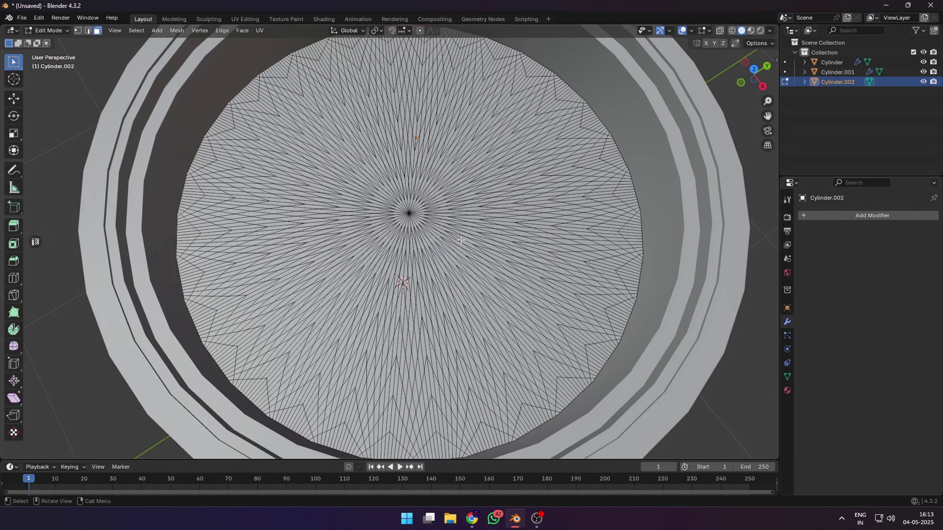
{"action": "key", "text": "a"}
{"action": "left_click", "coordinate": [259, 30]}
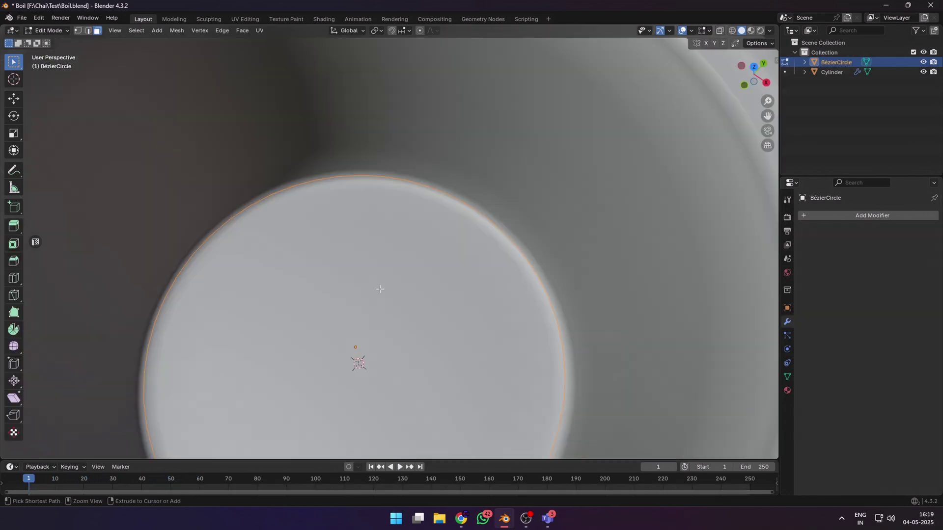
Step: Redo the undone edits on the pot's bottom disc up to its face extrusion
{"action": "key", "text": "Tab"}
{"action": "key", "text": "Tab"}
{"action": "middle_click_drag", "start_coordinate": [367, 279], "coordinate": [490, 261]}
{"action": "key", "text": "ctrl+shift+z"}
{"action": "key", "text": "ctrl+shift+z"}
{"action": "key", "text": "ctrl+shift+z"}
{"action": "key", "text": "ctrl+shift+z"}
{"action": "key", "text": "ctrl+shift+z"}
{"action": "key", "text": "ctrl+shift+z"}
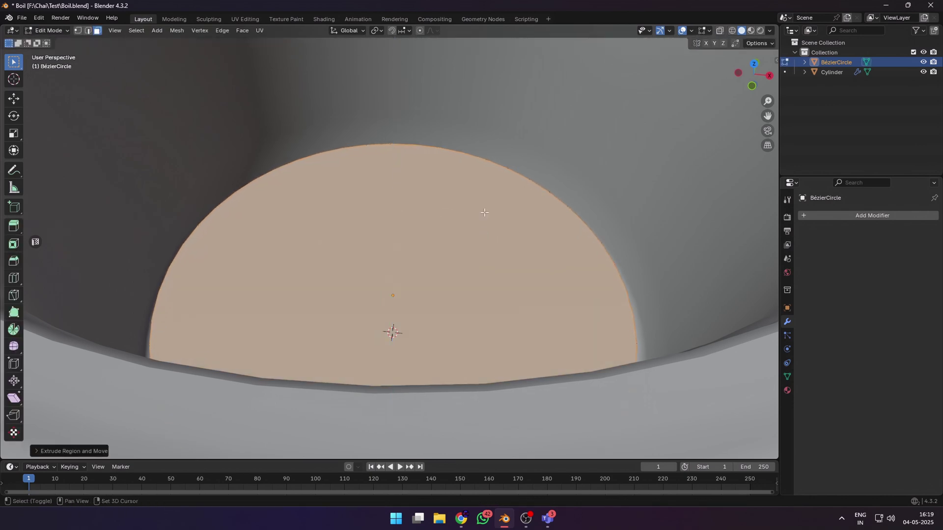
Step: Isolate the extruded disc in local view and add and apply a Remesh modifier in Sharp mode
{"action": "key", "text": "Tab"}
{"action": "middle_click_drag", "start_coordinate": [484, 211], "coordinate": [415, 214]}
{"action": "key", "text": "KP_Divide"}
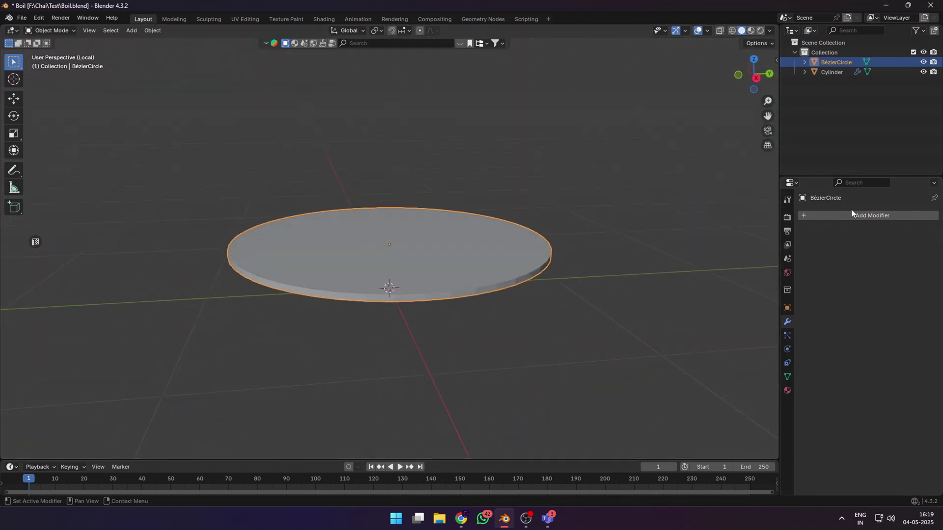
{"action": "left_click", "coordinate": [853, 215]}
{"action": "key", "text": "Return"}
{"action": "middle_click_drag", "start_coordinate": [602, 270], "coordinate": [555, 297]}
{"action": "left_click", "coordinate": [856, 249]}
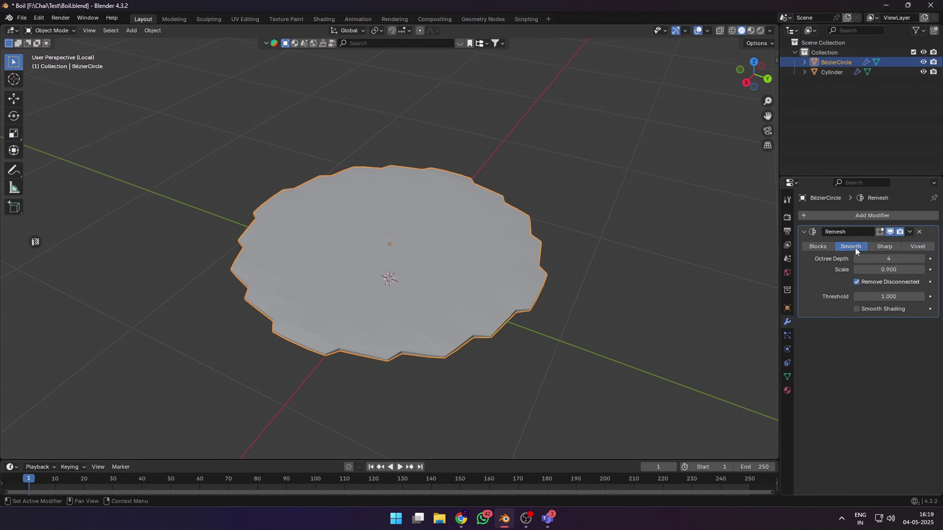
{"action": "left_click", "coordinate": [879, 251]}
{"action": "middle_click_drag", "start_coordinate": [435, 327], "coordinate": [421, 301]}
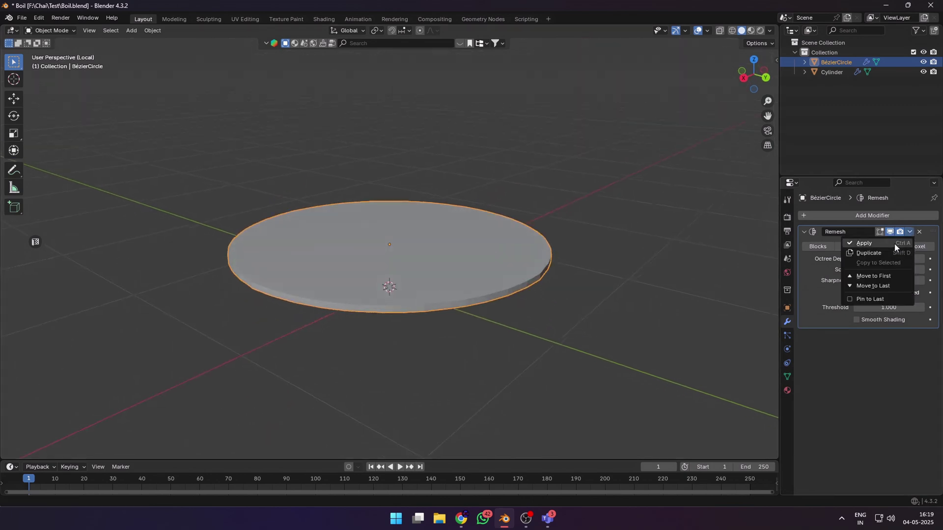
{"action": "left_click", "coordinate": [895, 244]}
Step: Delete the side and bottom faces of the remeshed disc, keeping only its top faces, and exit local view
{"action": "key", "text": "Tab"}
{"action": "key", "text": "Tab"}
{"action": "key", "text": "KP_7"}
{"action": "key", "text": "Tab"}
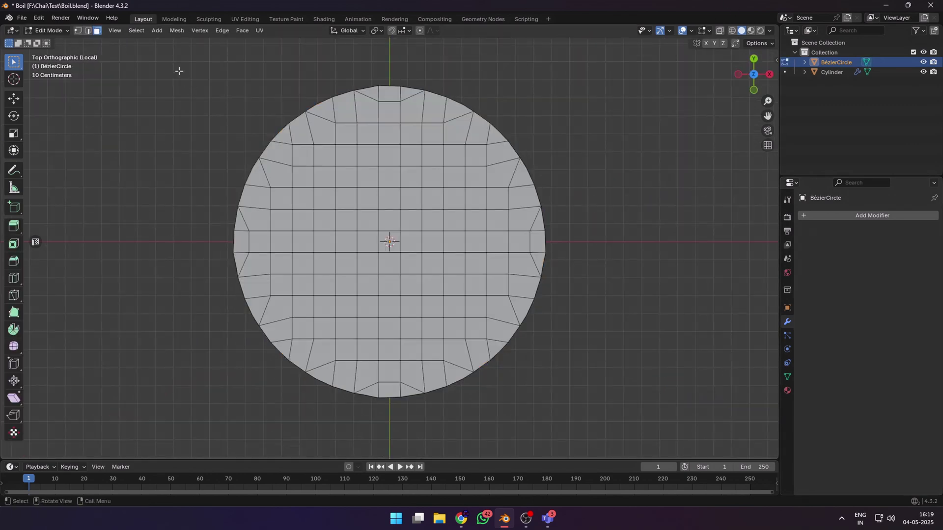
{"action": "left_click_drag", "start_coordinate": [179, 71], "coordinate": [636, 469]}
{"action": "middle_click_drag", "start_coordinate": [624, 408], "coordinate": [549, 269]}
{"action": "key", "text": "x"}
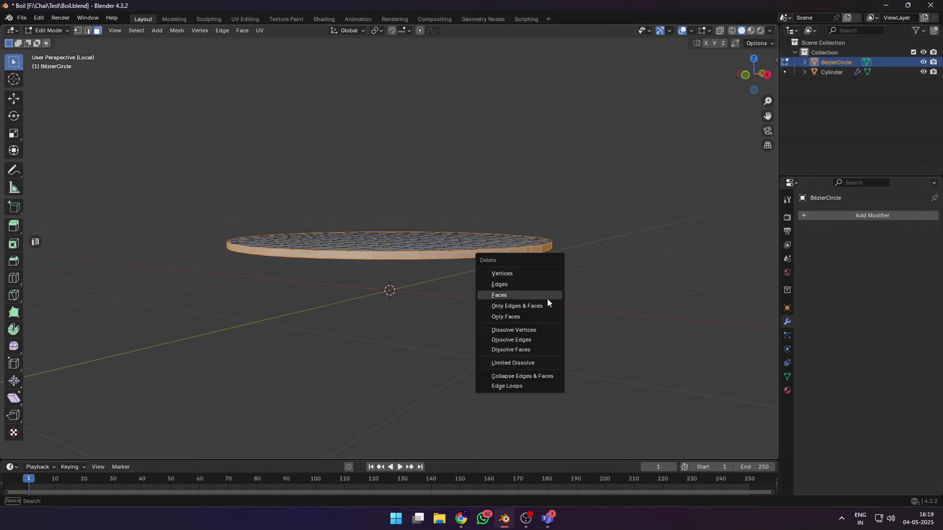
{"action": "left_click", "coordinate": [547, 297]}
{"action": "key", "text": "Tab"}
{"action": "middle_click_drag", "start_coordinate": [519, 304], "coordinate": [501, 350]}
{"action": "key", "text": "KP_Divide"}
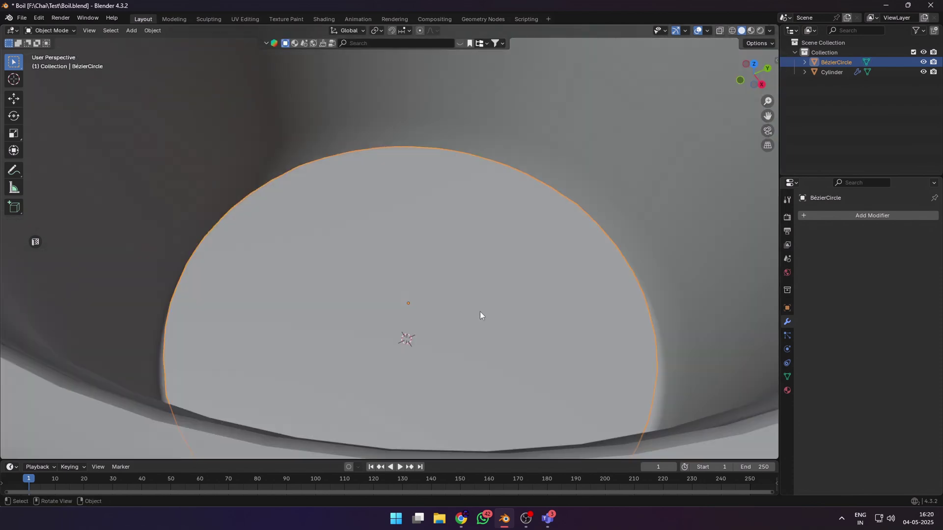
Step: Add a Subdivision Surface modifier to the flat bottom disc, apply it and check the denser mesh in Edit Mode
{"action": "left_click", "coordinate": [850, 215]}
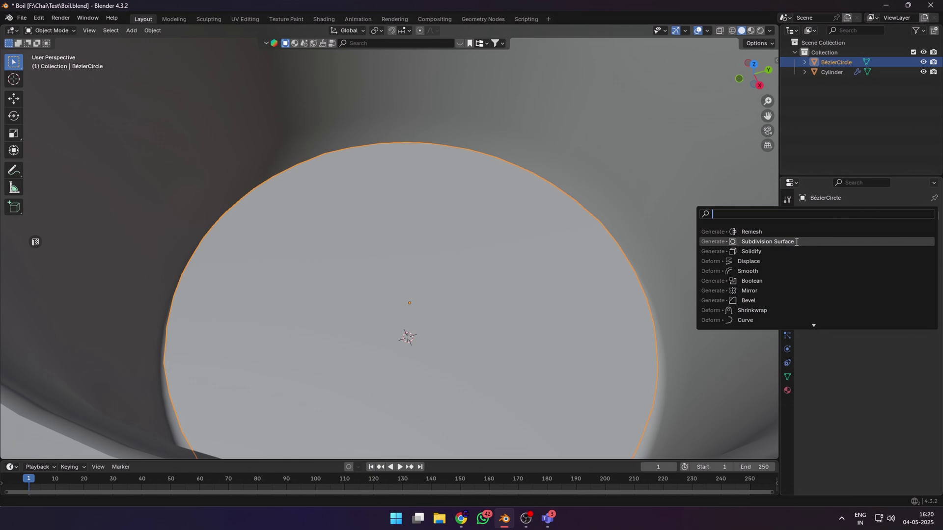
{"action": "left_click", "coordinate": [786, 243]}
{"action": "left_click", "coordinate": [894, 244]}
{"action": "key", "text": "Tab"}
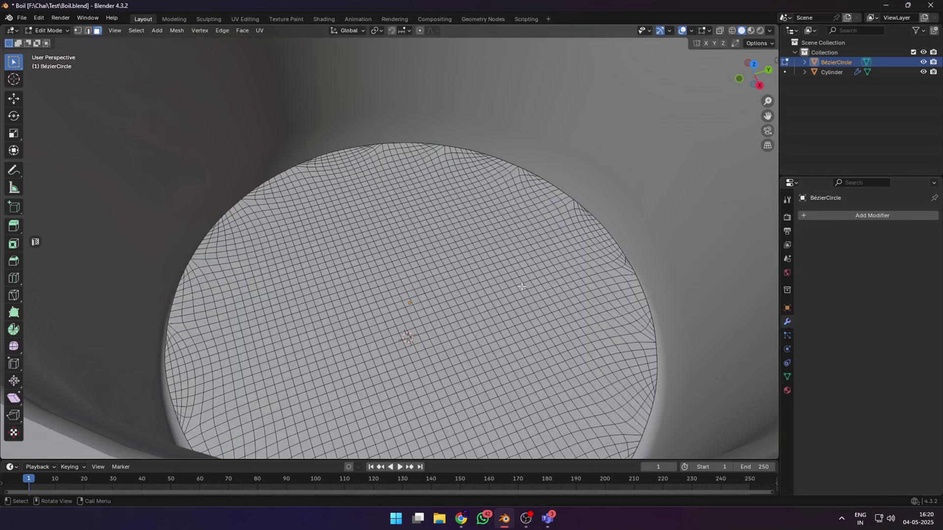
{"action": "mouse_move", "coordinate": [524, 319]}
{"action": "middle_mouse_down"}
{"action": "mouse_move", "coordinate": [503, 311]}
{"action": "mouse_move", "coordinate": [526, 312]}
{"action": "middle_mouse_up"}
{"action": "key", "text": "Tab"}
Step: Duplicate the bottom disc and move the copy up along Z to just below the pot's rim
{"action": "scroll", "coordinate": [502, 311], "scroll_direction": "down", "scroll_amount": 2}
{"action": "key", "text": "shift+d"}
{"action": "right_click", "coordinate": [526, 310]}
{"action": "key", "text": "g"}
{"action": "key", "text": "z"}
{"action": "left_click", "coordinate": [573, 167]}
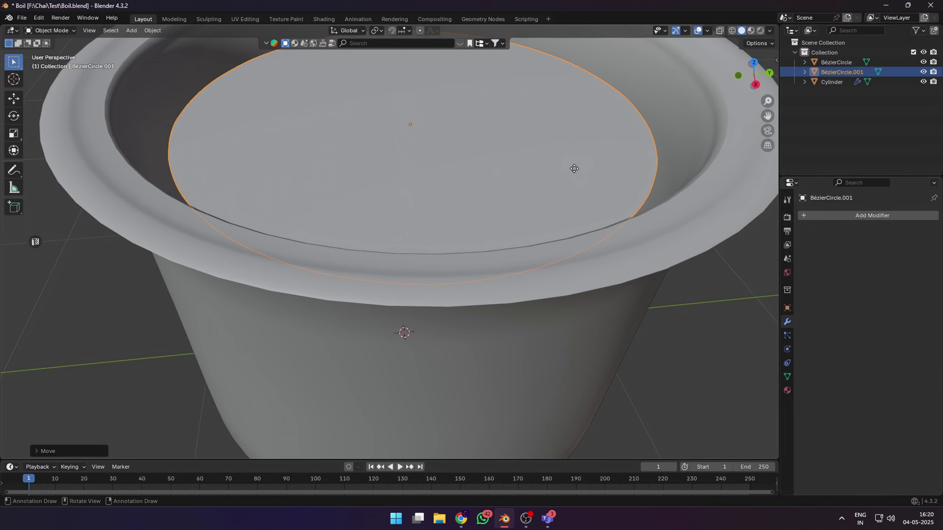
Step: Scale up the raised disc to fit the pot's inner wall
{"action": "key", "text": "s"}
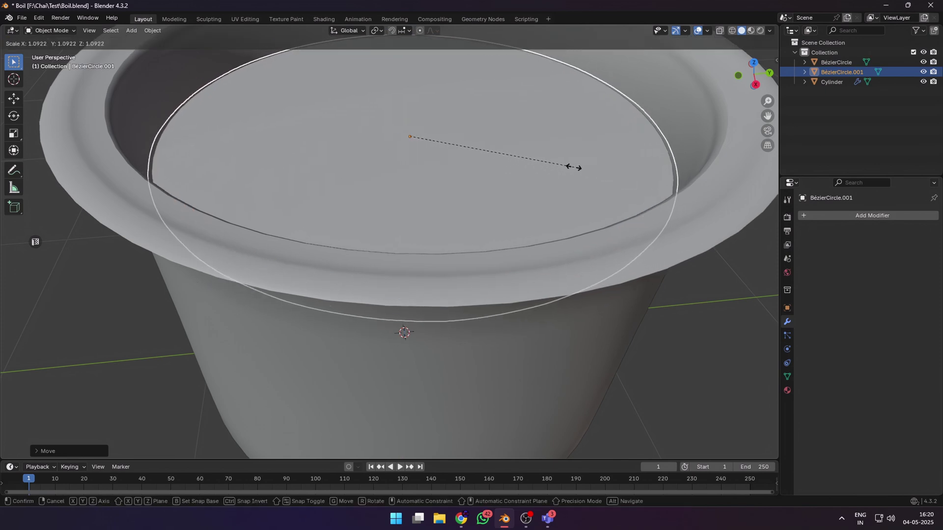
{"action": "left_click", "coordinate": [565, 168]}
{"action": "scroll", "coordinate": [712, 378], "scroll_direction": "down", "scroll_amount": 4}
{"action": "left_click", "coordinate": [655, 325]}
{"action": "middle_click_drag", "start_coordinate": [654, 325], "coordinate": [702, 343]}
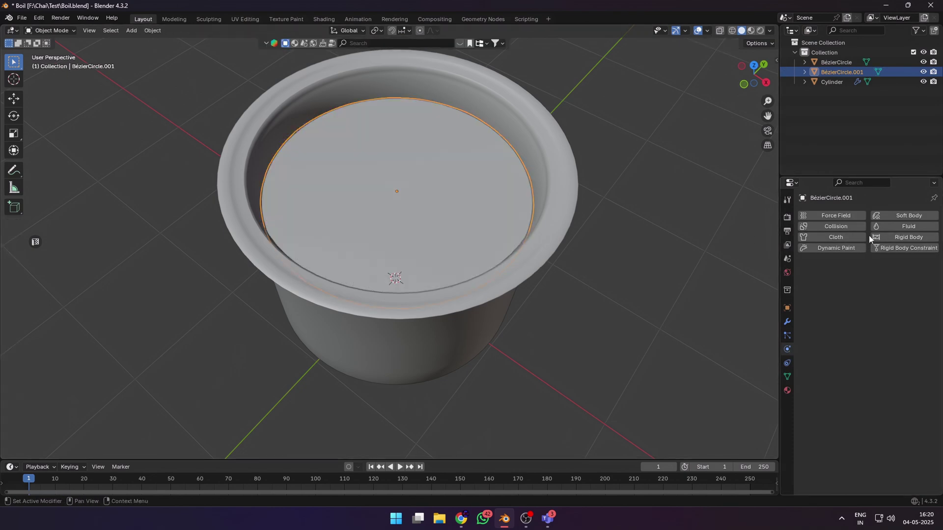
Step: Make the raised disc a Dynamic Paint canvas with the surface type Waves
{"action": "left_click", "coordinate": [834, 248]}
{"action": "left_click", "coordinate": [864, 352]}
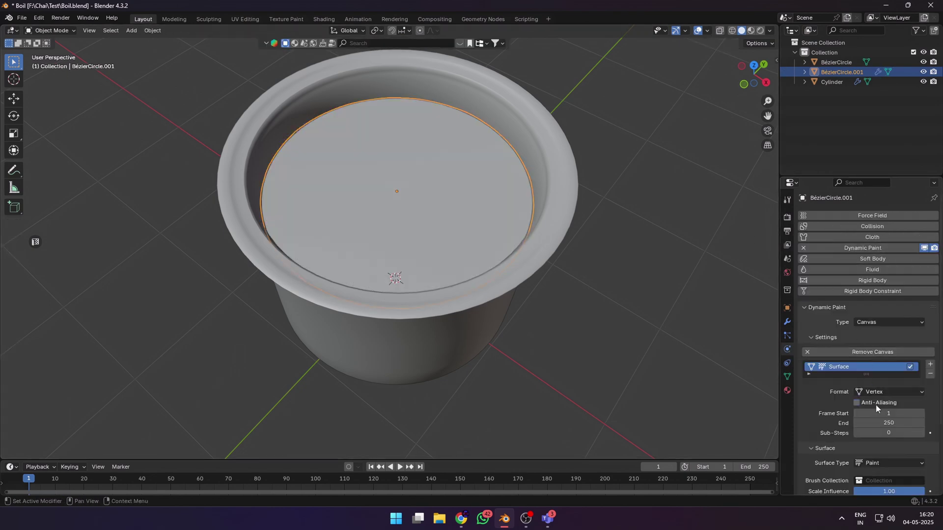
{"action": "scroll", "coordinate": [850, 387], "scroll_direction": "down", "scroll_amount": 4}
{"action": "left_click", "coordinate": [887, 375]}
{"action": "left_click", "coordinate": [878, 412]}
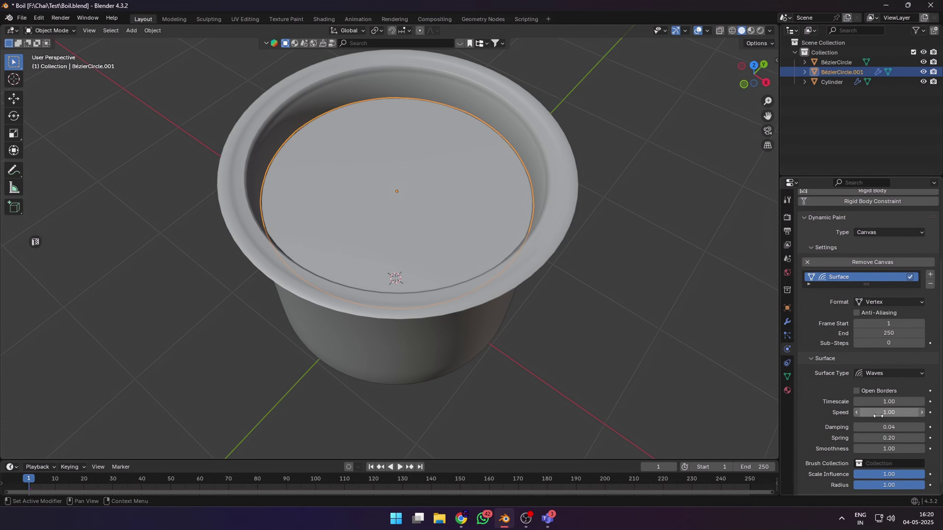
Step: Hide the raised disc and add a particle system to the bottom disc
{"action": "middle_click_drag", "start_coordinate": [446, 227], "coordinate": [412, 228]}
{"action": "key", "text": "h"}
{"action": "left_click", "coordinate": [412, 228]}
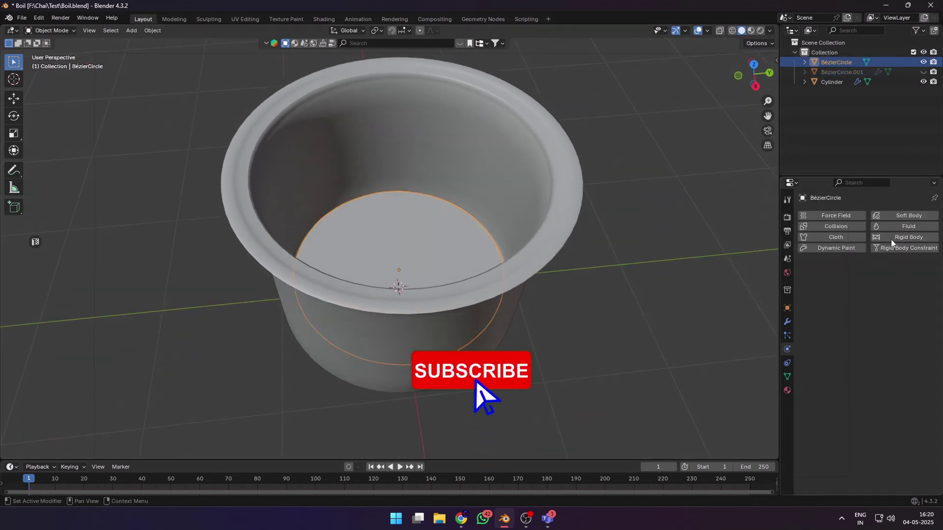
{"action": "left_click", "coordinate": [787, 335]}
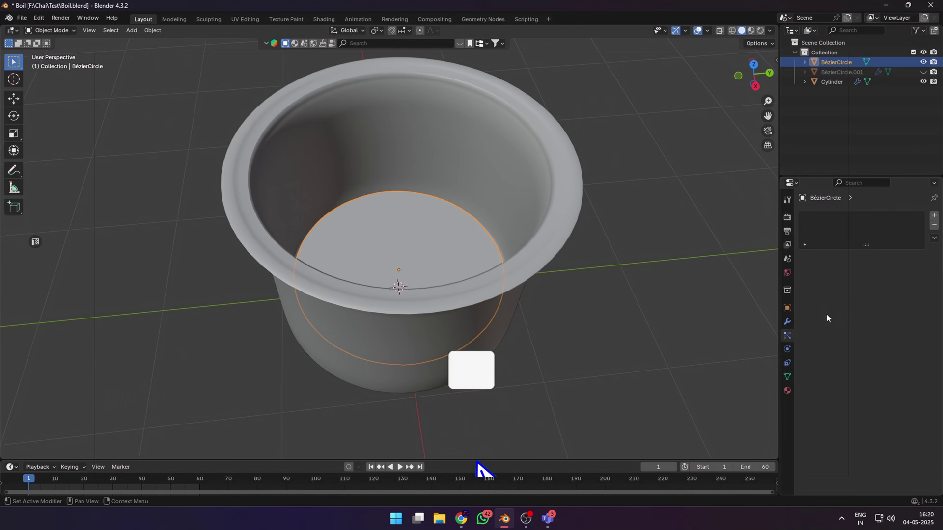
{"action": "left_click", "coordinate": [934, 215]}
Step: Play the particle animation and lower the particles' gravity field weight to 0.038
{"action": "middle_click_drag", "start_coordinate": [610, 251], "coordinate": [592, 276]}
{"action": "key", "text": "space"}
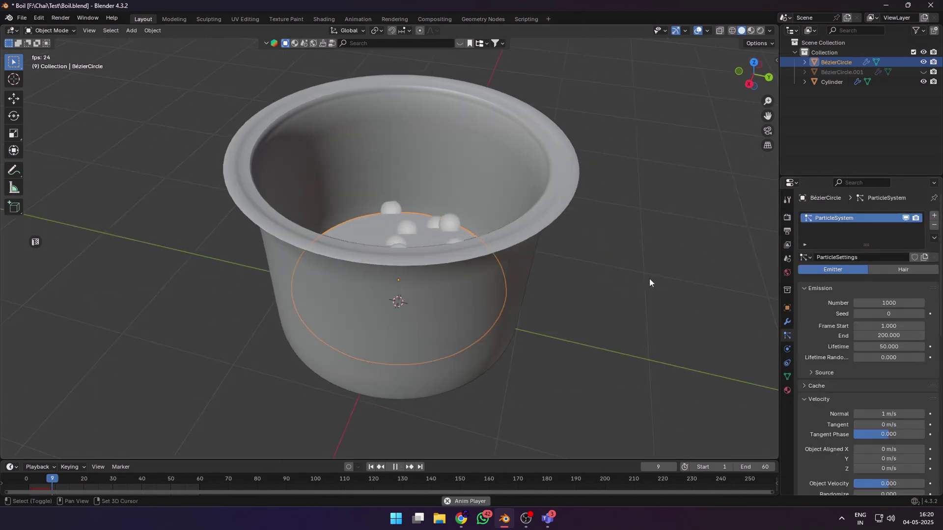
{"action": "middle_click_drag", "start_coordinate": [649, 278], "coordinate": [587, 321]}
{"action": "key", "text": "space"}
{"action": "scroll", "coordinate": [859, 418], "scroll_direction": "down", "scroll_amount": 10}
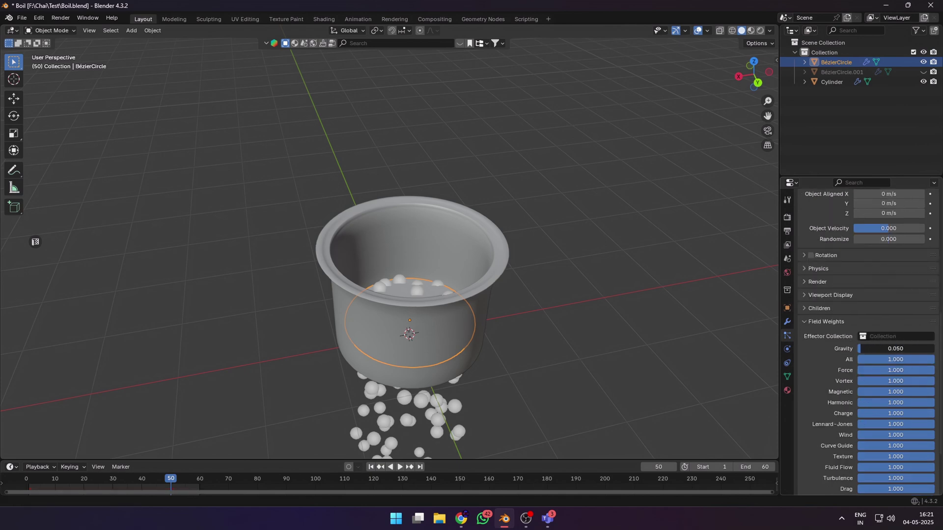
{"action": "key", "text": "shift+Left"}
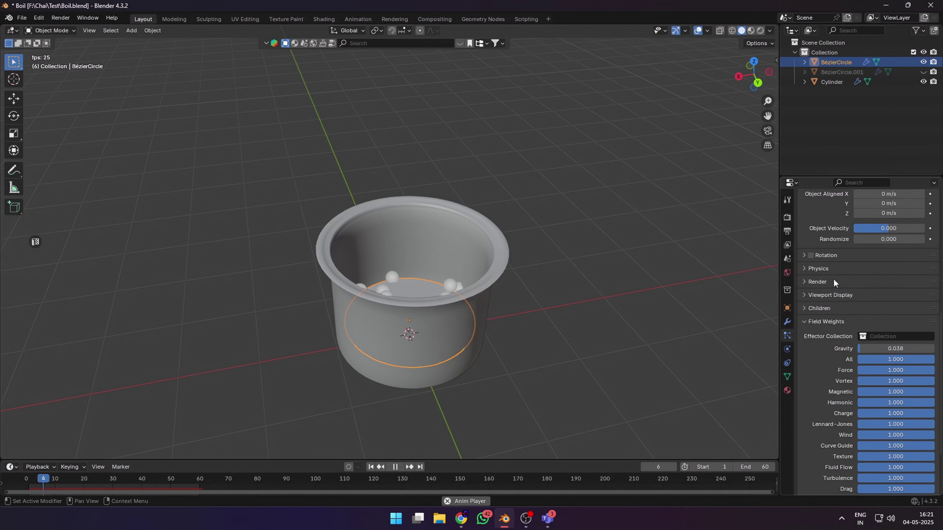
Step: Set the particle emission's start frame to 0 and replay the animation from the beginning
{"action": "scroll", "coordinate": [833, 278], "scroll_direction": "up", "scroll_amount": 10}
{"action": "key", "text": "shift+Left"}
{"action": "middle_click_drag", "start_coordinate": [604, 301], "coordinate": [580, 301]}
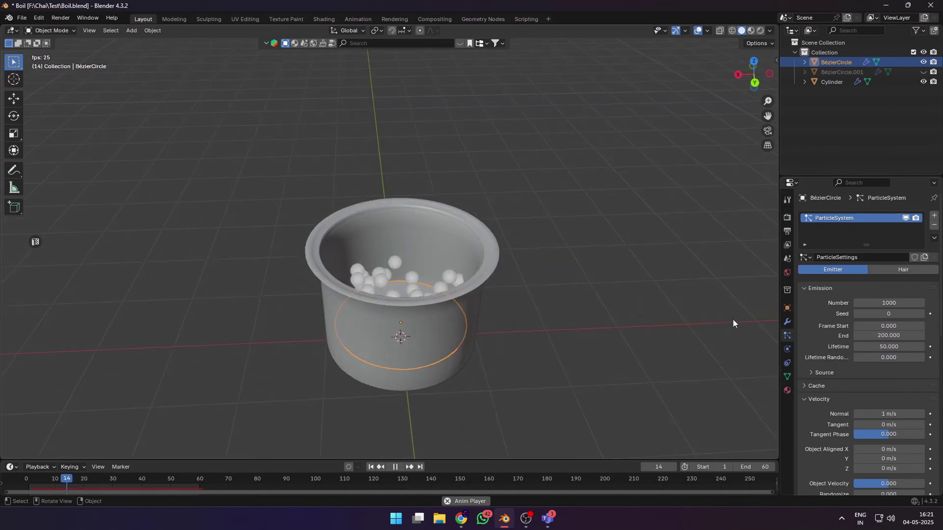
Step: Set the particles' Brownian force to 1.350 and their normal velocity to 2 m/s
{"action": "scroll", "coordinate": [880, 333], "scroll_direction": "down", "scroll_amount": 2}
{"action": "scroll", "coordinate": [855, 384], "scroll_direction": "down", "scroll_amount": 8}
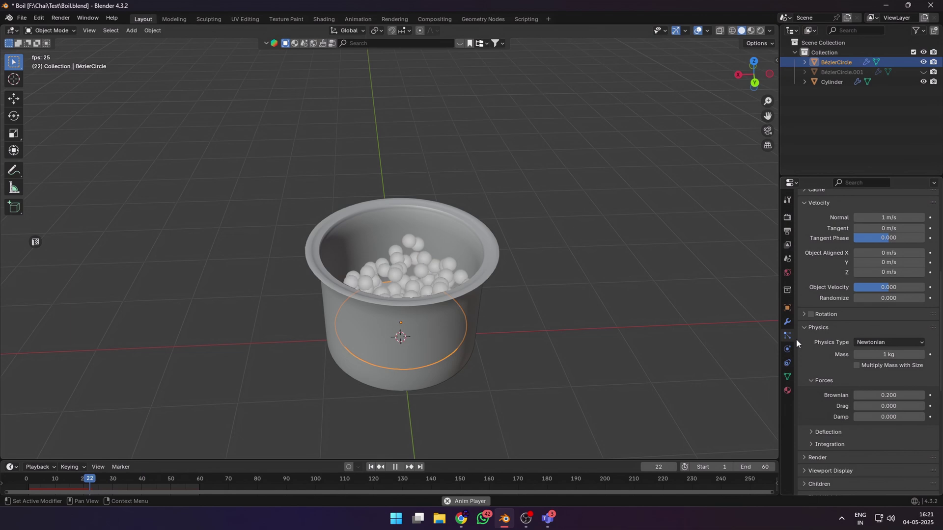
{"action": "left_click_drag", "start_coordinate": [884, 395], "coordinate": [908, 396]}
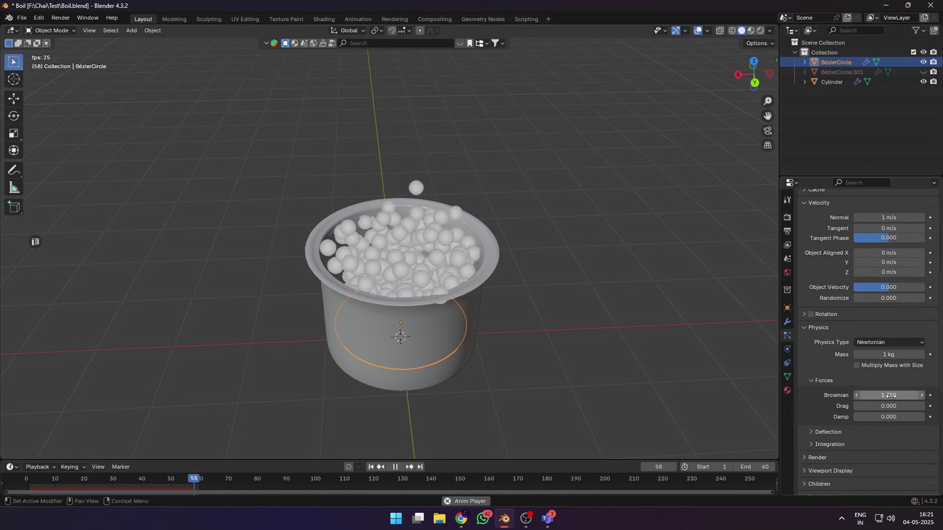
{"action": "left_click_drag", "start_coordinate": [890, 220], "coordinate": [899, 220]}
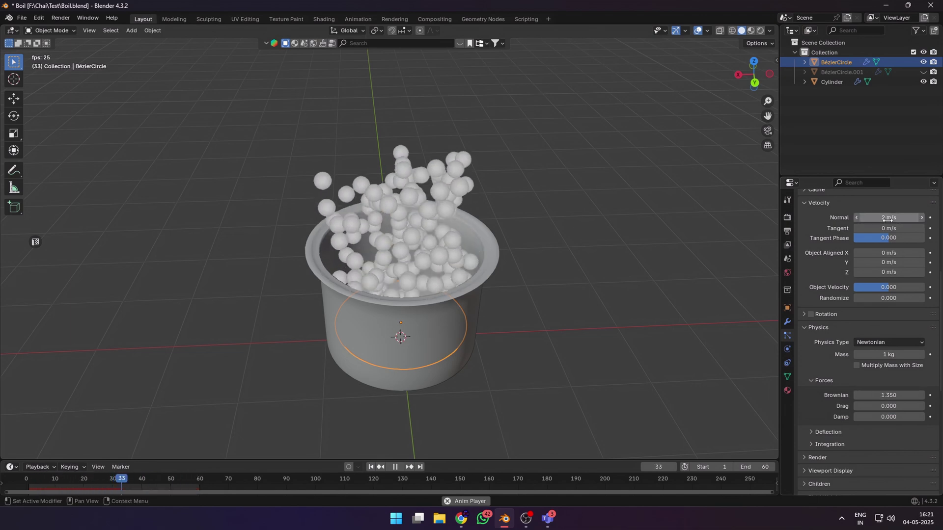
Step: Set the particle lifetime to 15 and the normal velocity to 1.5 m/s
{"action": "scroll", "coordinate": [864, 314], "scroll_direction": "up", "scroll_amount": 2}
{"action": "scroll", "coordinate": [850, 342], "scroll_direction": "up", "scroll_amount": 3}
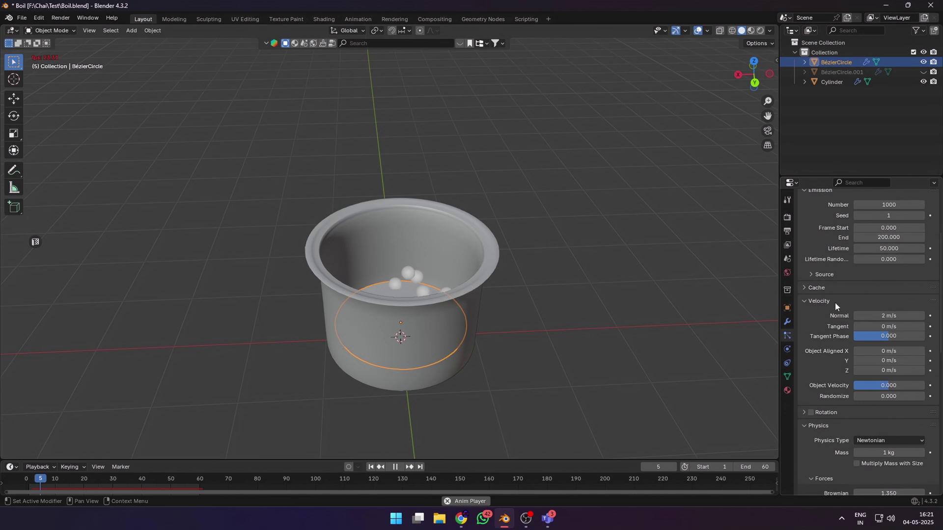
{"action": "left_click", "coordinate": [885, 249]}
{"action": "type", "text": "15"}
{"action": "key", "text": "BackSpace"}
{"action": "type", "text": "2"}
{"action": "key", "text": "Return"}
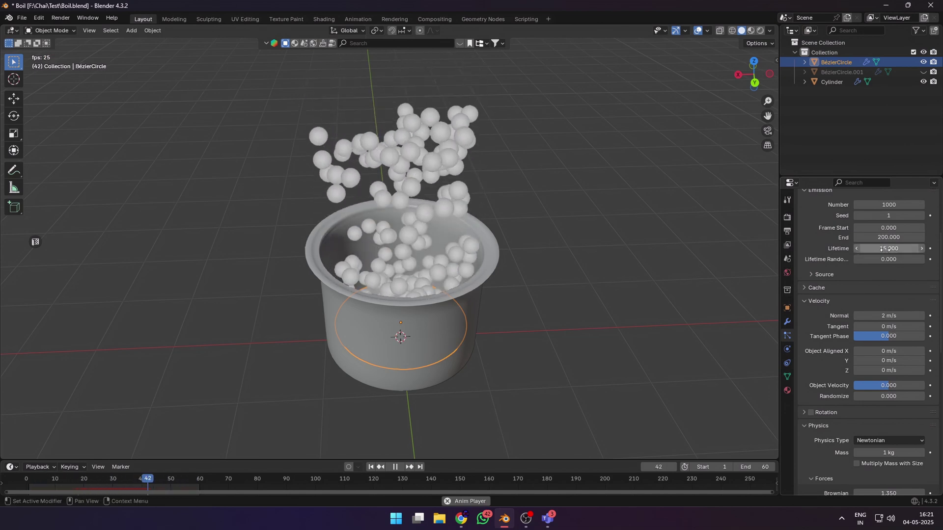
{"action": "left_click", "coordinate": [888, 315]}
{"action": "type", "text": "1.5"}
{"action": "key", "text": "Return"}
Step: Add Dynamic Paint to the bottom disc as a brush
{"action": "left_click", "coordinate": [787, 349]}
{"action": "left_click", "coordinate": [848, 249]}
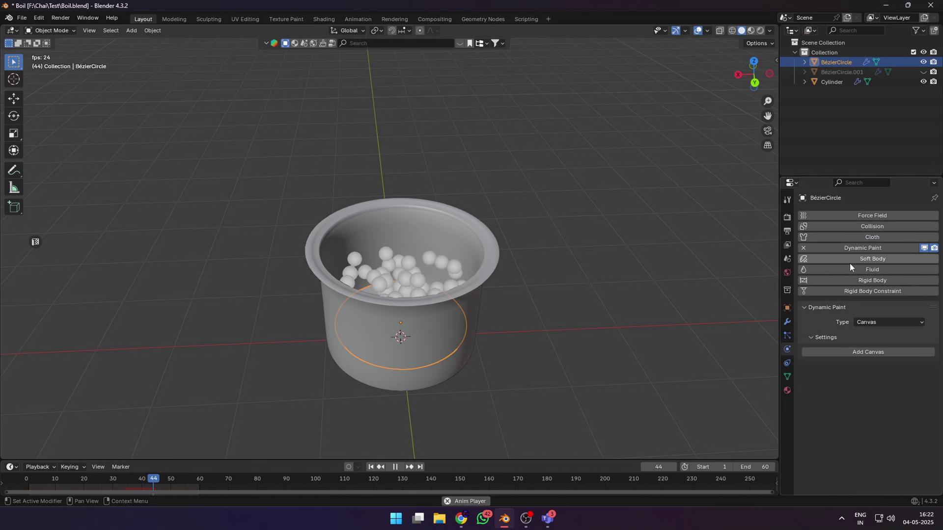
{"action": "left_click", "coordinate": [868, 353]}
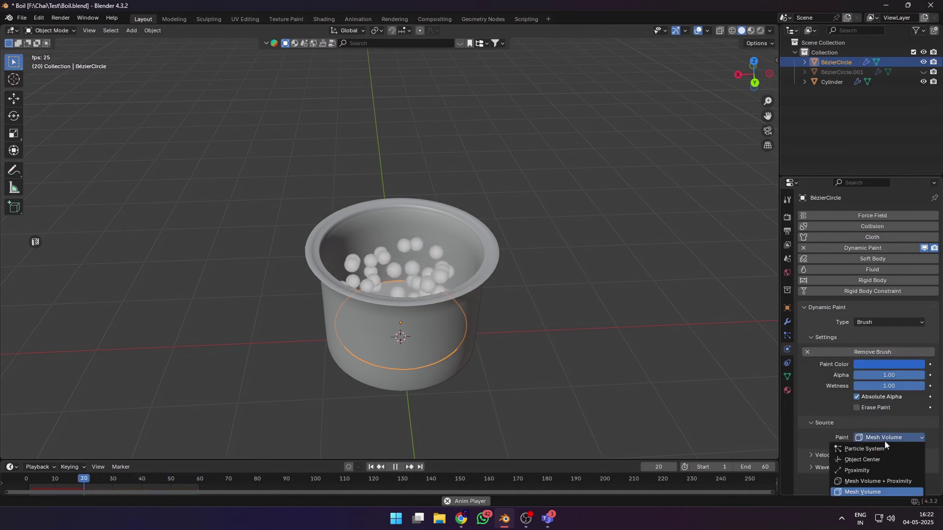
Step: Set the bottom disc brush's paint source to Particle System and assign the disc's own particle system
{"action": "left_click", "coordinate": [879, 454]}
{"action": "left_click", "coordinate": [864, 353]}
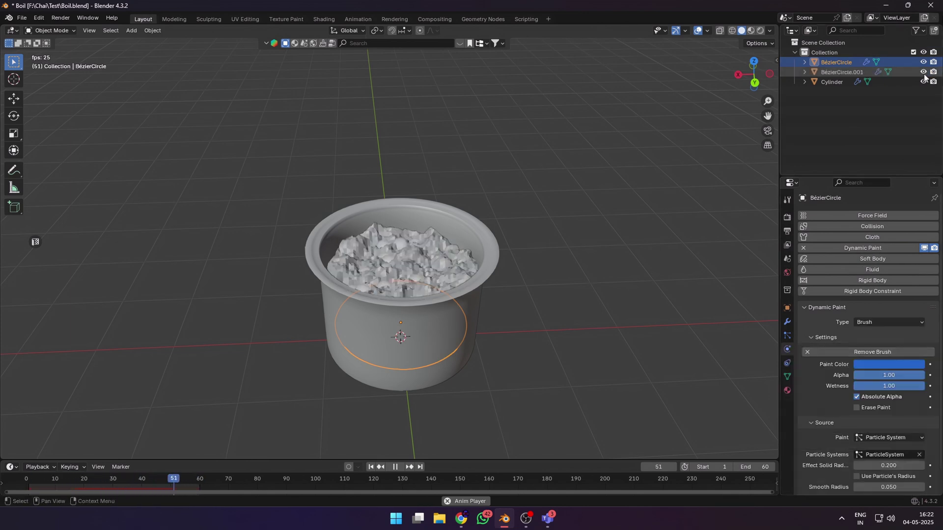
Step: Apply Shade Auto Smooth to the liquid surface inside the pot
{"action": "scroll", "coordinate": [574, 267], "scroll_direction": "up", "scroll_amount": 3}
{"action": "middle_click_drag", "start_coordinate": [574, 267], "coordinate": [521, 269]}
{"action": "left_click", "coordinate": [366, 293]}
{"action": "right_click", "coordinate": [366, 293]}
{"action": "left_click", "coordinate": [366, 293]}
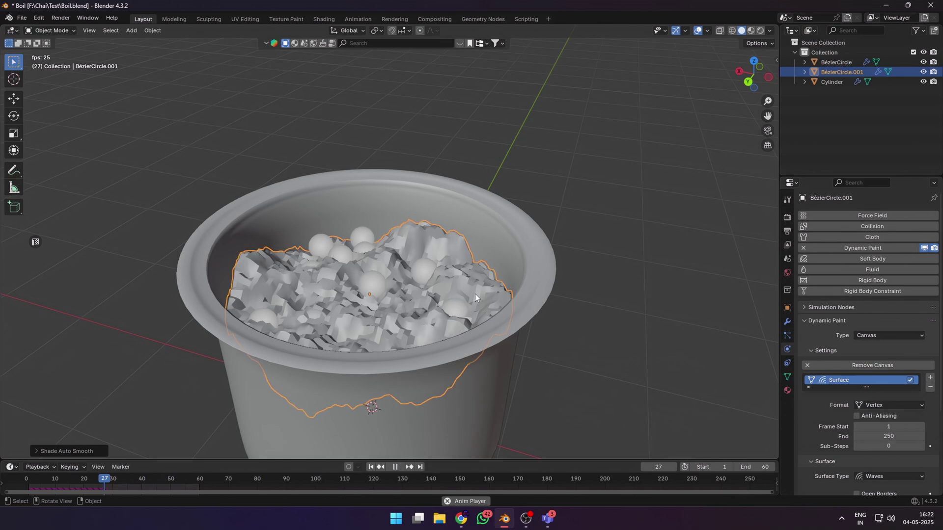
Step: Subdivide all faces of the liquid surface mesh once and return to Object Mode
{"action": "left_click", "coordinate": [787, 321]}
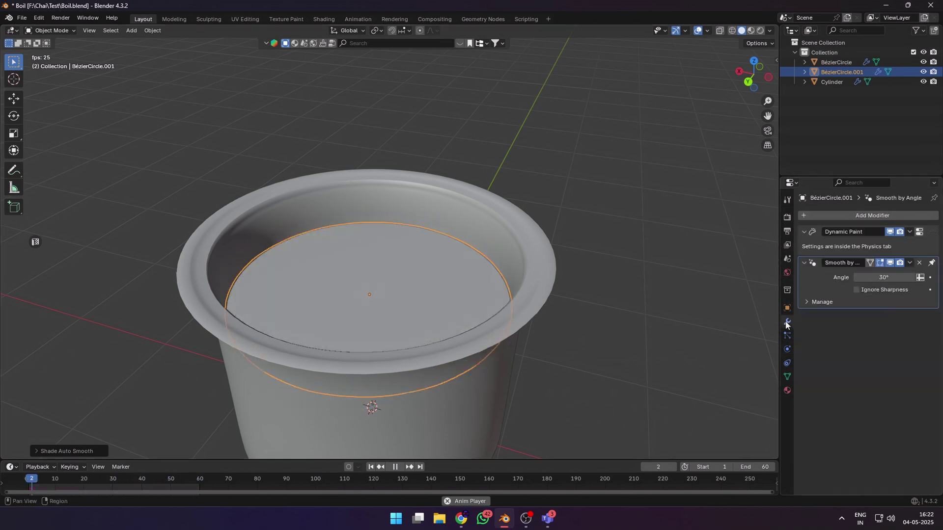
{"action": "key", "text": "Tab"}
{"action": "key", "text": "a"}
{"action": "right_click", "coordinate": [397, 270]}
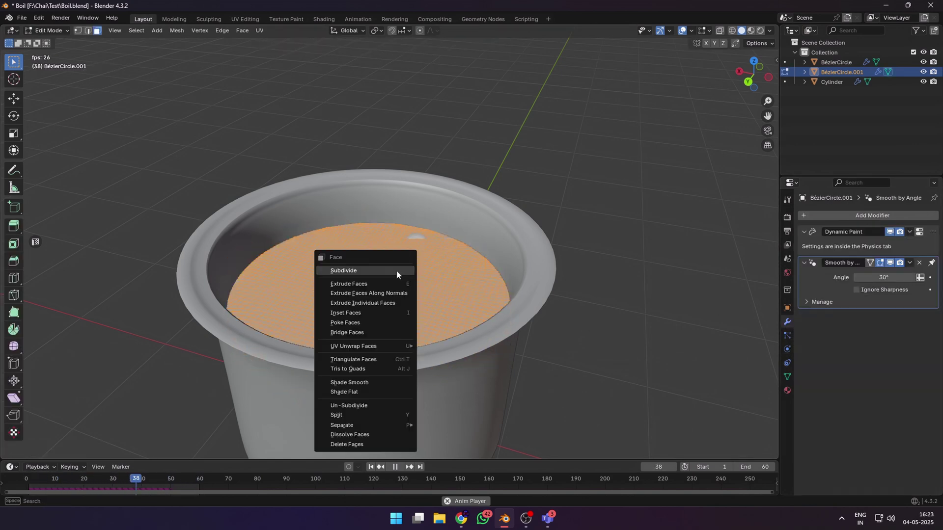
{"action": "left_click", "coordinate": [396, 270]}
{"action": "key", "text": "Tab"}
{"action": "middle_click_drag", "start_coordinate": [396, 271], "coordinate": [629, 330]}
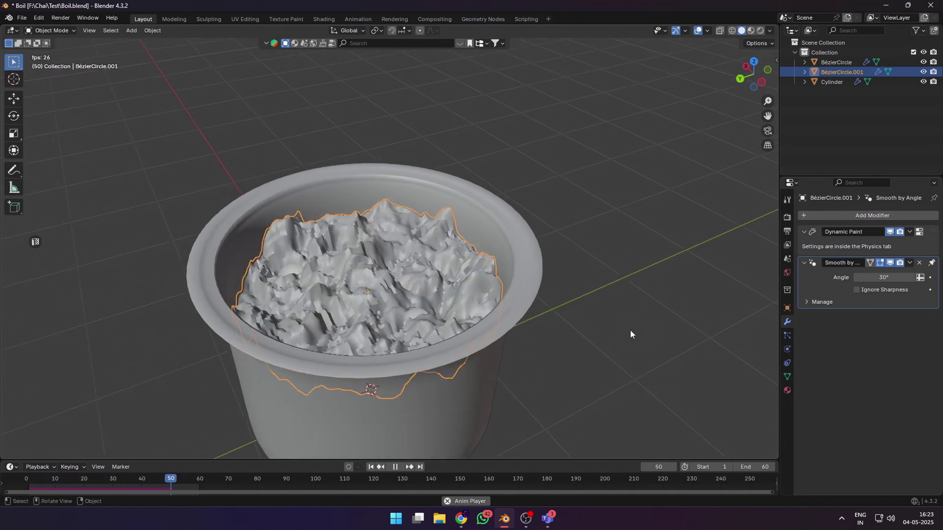
Step: Add a Catmull-Clark Subdivision Surface modifier to the liquid surface
{"action": "left_click", "coordinate": [835, 216]}
{"action": "type", "text": "s"}
{"action": "left_click", "coordinate": [794, 235]}
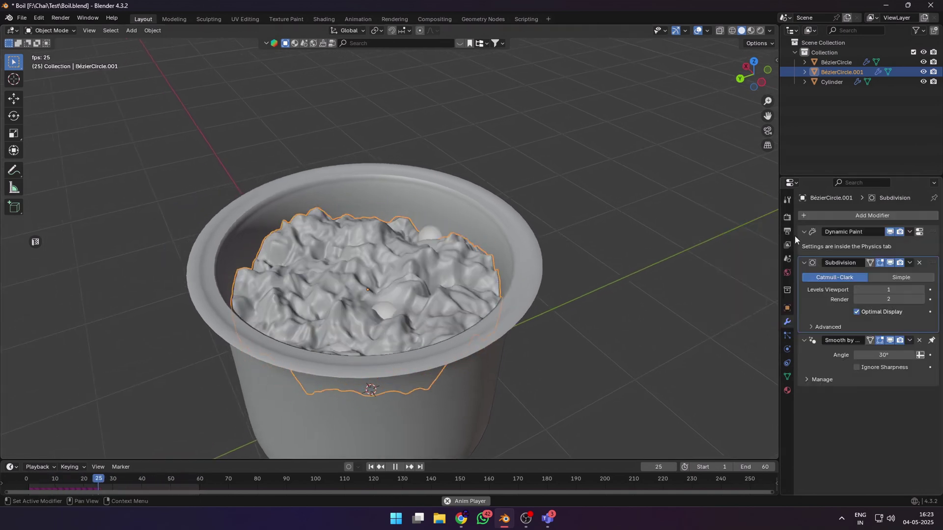
Step: Set the bottom disc particles' render scale to 0.01 and their scale randomness to 1.000
{"action": "left_click", "coordinate": [787, 349]}
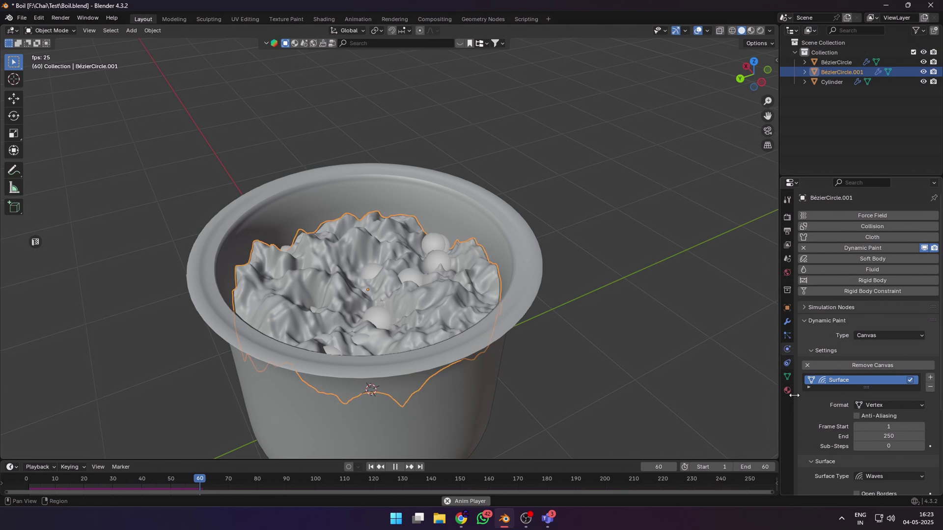
{"action": "scroll", "coordinate": [837, 426], "scroll_direction": "down", "scroll_amount": 5}
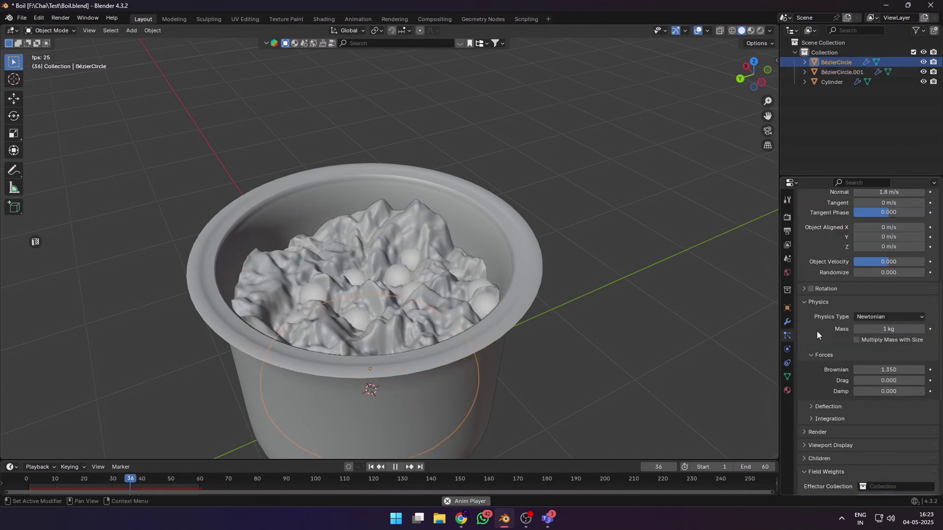
{"action": "left_click", "coordinate": [828, 432]}
{"action": "scroll", "coordinate": [827, 431], "scroll_direction": "down", "scroll_amount": 5}
{"action": "left_click_drag", "start_coordinate": [863, 370], "coordinate": [926, 374]}
{"action": "left_click", "coordinate": [895, 360]}
{"action": "type", "text": "0.0"}
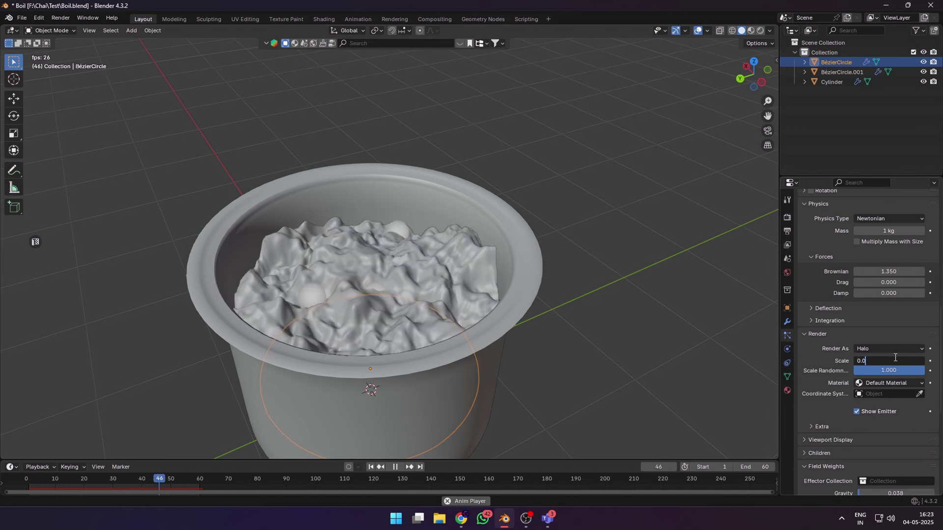
{"action": "key", "text": "Return"}
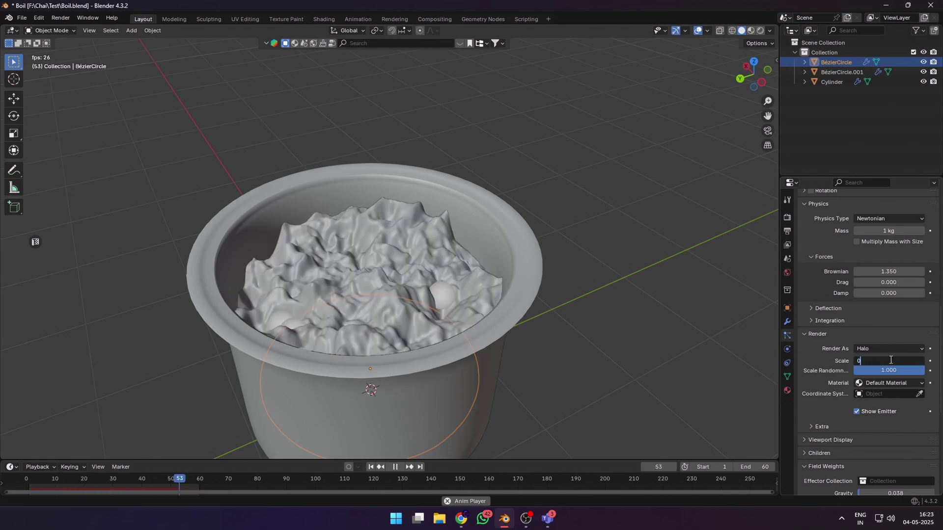
Step: Enable anti-aliasing on the liquid surface's wave canvas and set its radius to 0.57
{"action": "scroll", "coordinate": [887, 319], "scroll_direction": "up", "scroll_amount": 12}
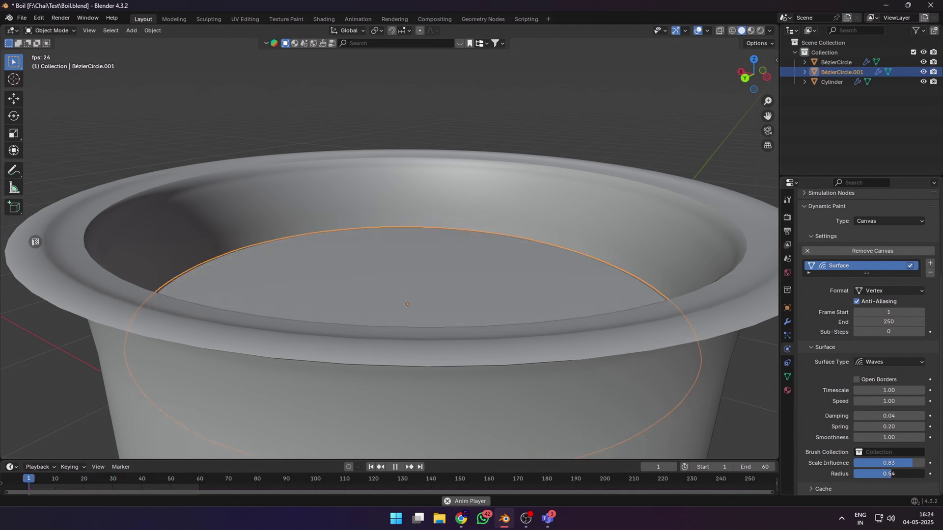
{"action": "scroll", "coordinate": [735, 376], "scroll_direction": "down", "scroll_amount": 2}
{"action": "middle_click_drag", "start_coordinate": [735, 376], "coordinate": [714, 405]}
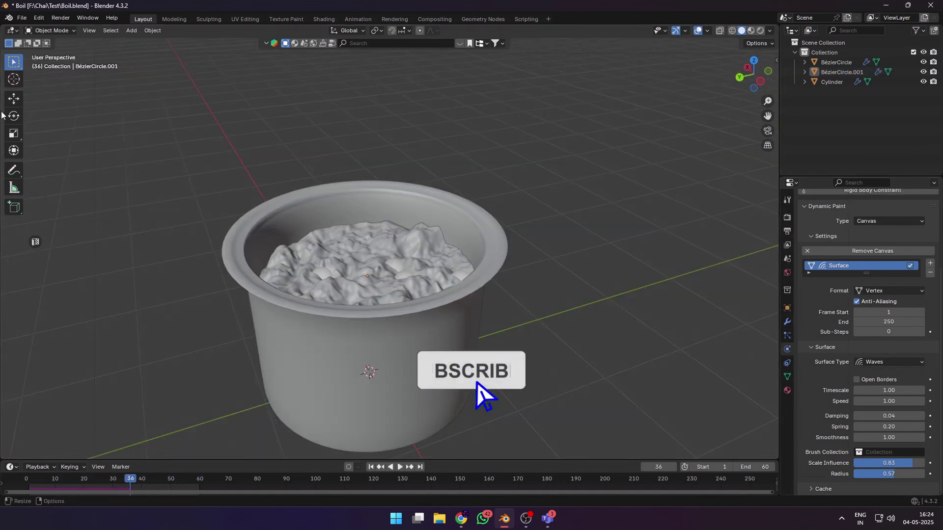
Step: Add a ball metaball and move it away from the pot into empty space
{"action": "left_click", "coordinate": [131, 30]}
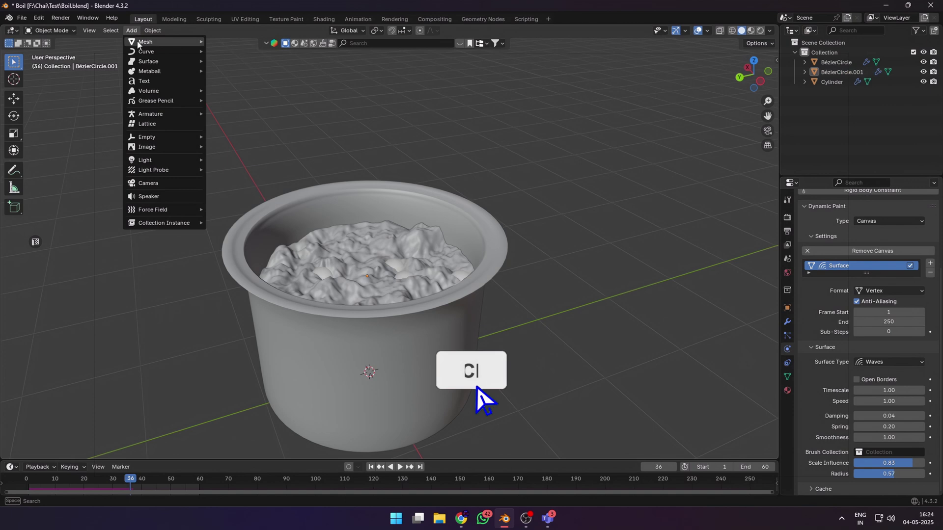
{"action": "mouse_move", "coordinate": [183, 71]}
{"action": "left_click", "coordinate": [232, 69]}
{"action": "scroll", "coordinate": [448, 362], "scroll_direction": "down", "scroll_amount": 4}
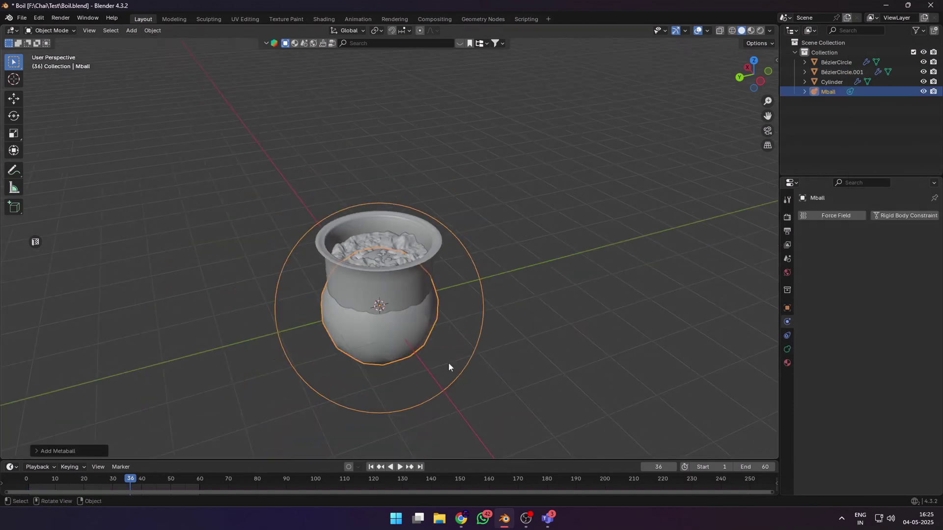
{"action": "middle_click_drag", "start_coordinate": [449, 362], "coordinate": [516, 314]}
{"action": "key", "text": "g"}
{"action": "left_click", "coordinate": [738, 215]}
Step: Scale the metaball down to about 0.04 and open its metaball data settings
{"action": "middle_click_drag", "start_coordinate": [739, 214], "coordinate": [678, 231]}
{"action": "key", "text": "s"}
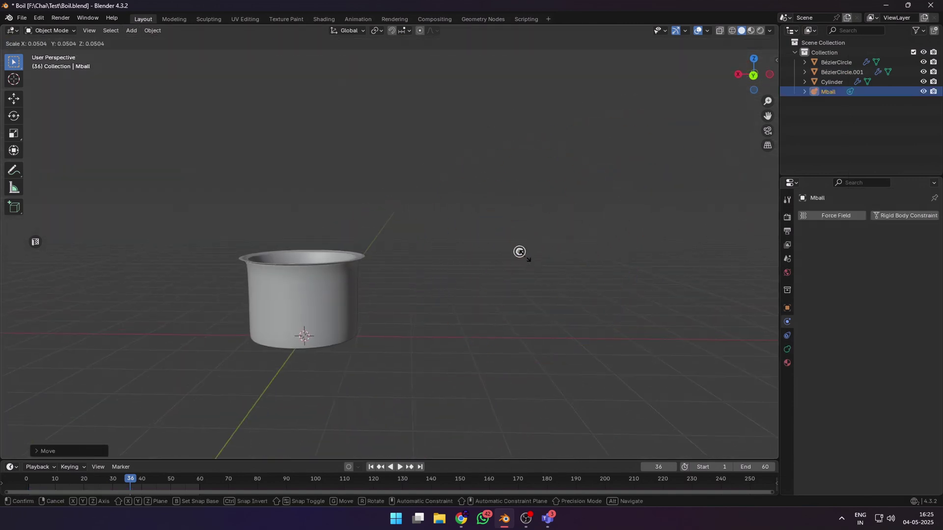
{"action": "left_click", "coordinate": [520, 252]}
{"action": "key", "text": "KP_Decimal"}
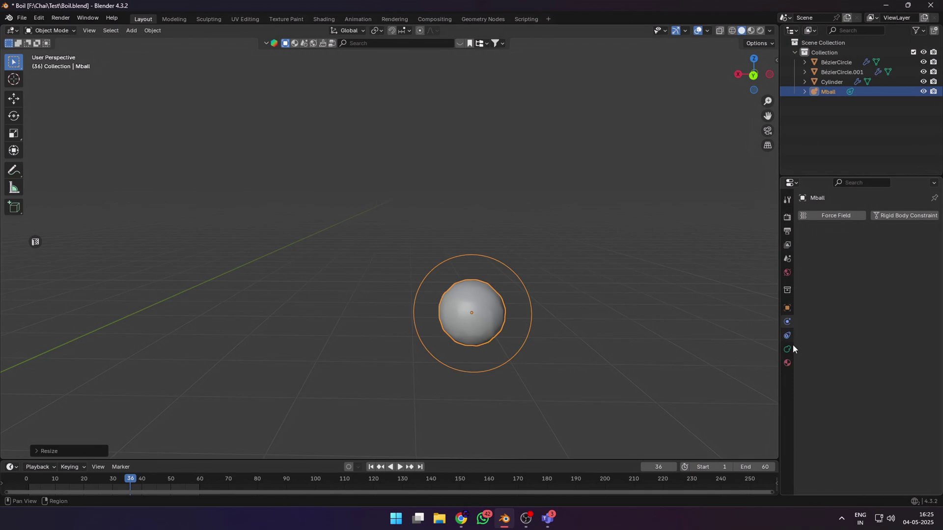
{"action": "left_click", "coordinate": [787, 350]}
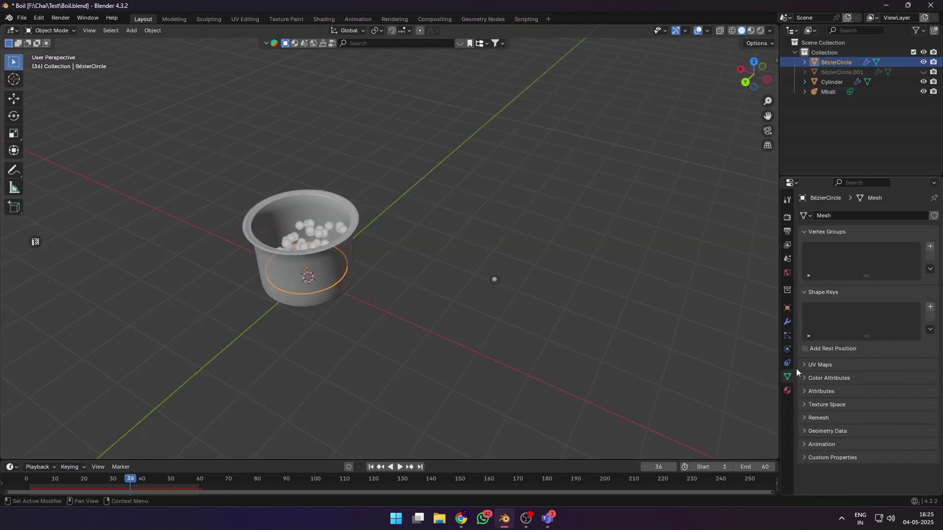
Step: Render the bottom disc's particles as Object, using the metaball as the instance object
{"action": "left_click", "coordinate": [788, 336]}
{"action": "scroll", "coordinate": [823, 352], "scroll_direction": "down", "scroll_amount": 10}
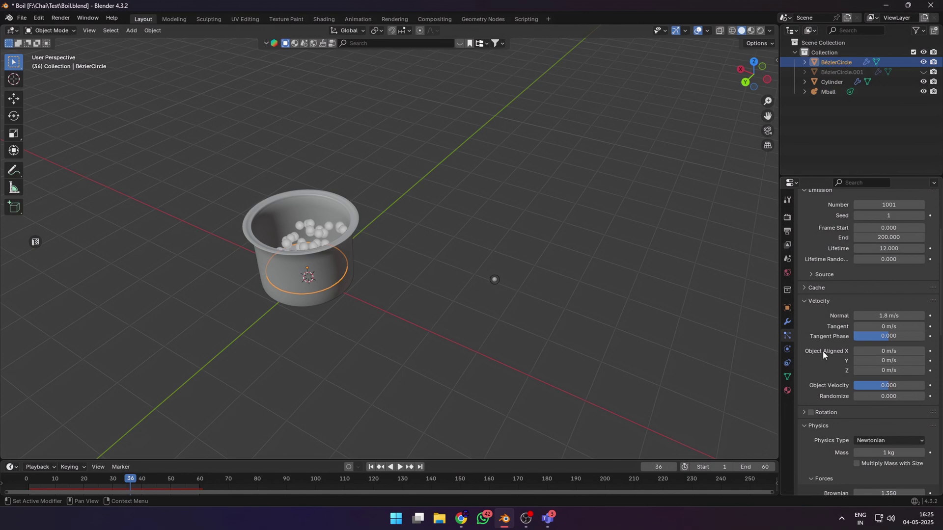
{"action": "scroll", "coordinate": [815, 407], "scroll_direction": "down", "scroll_amount": 4}
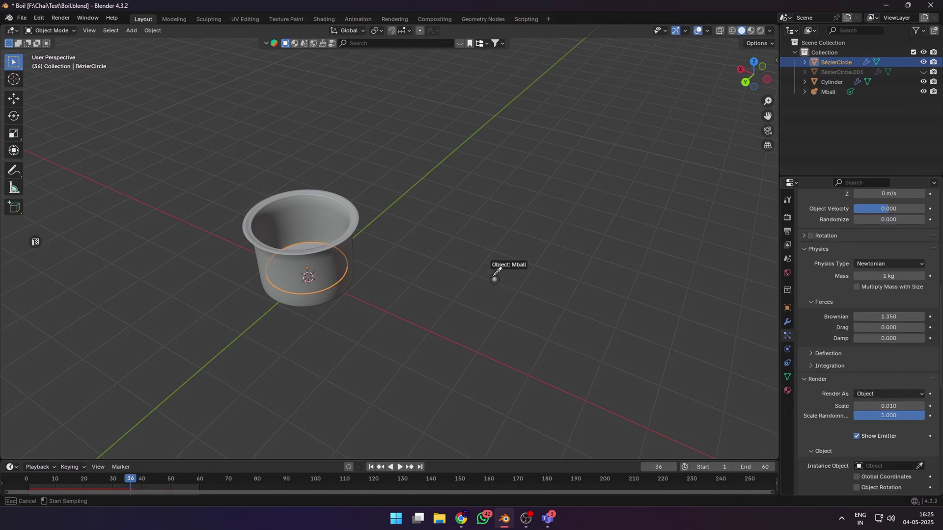
{"action": "scroll", "coordinate": [427, 286], "scroll_direction": "up", "scroll_amount": 4}
{"action": "scroll", "coordinate": [861, 409], "scroll_direction": "down", "scroll_amount": 2}
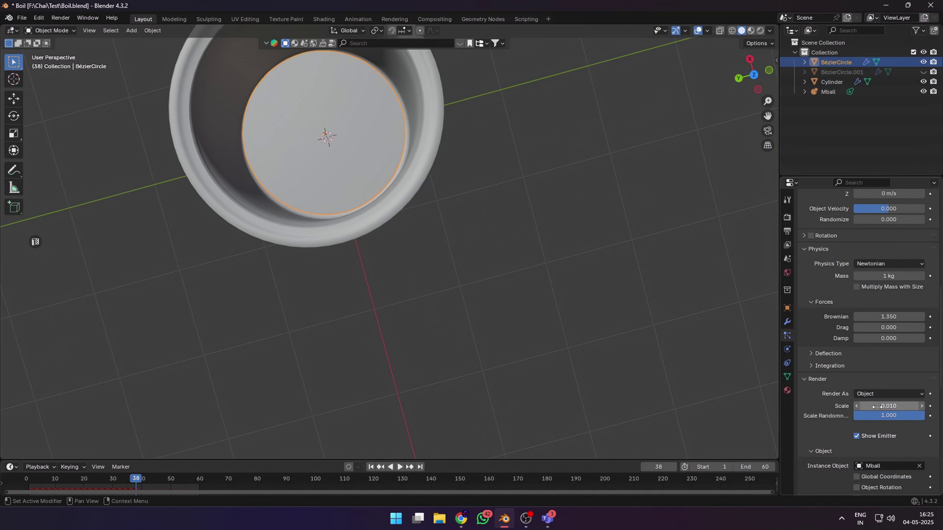
Step: Set the particles' render scale to 1.000 and play the animation to inspect the bubbles inside the pot
{"action": "key", "text": "Return"}
{"action": "middle_click_drag", "start_coordinate": [604, 276], "coordinate": [596, 217]}
{"action": "middle_click_drag", "start_coordinate": [493, 244], "coordinate": [596, 261]}
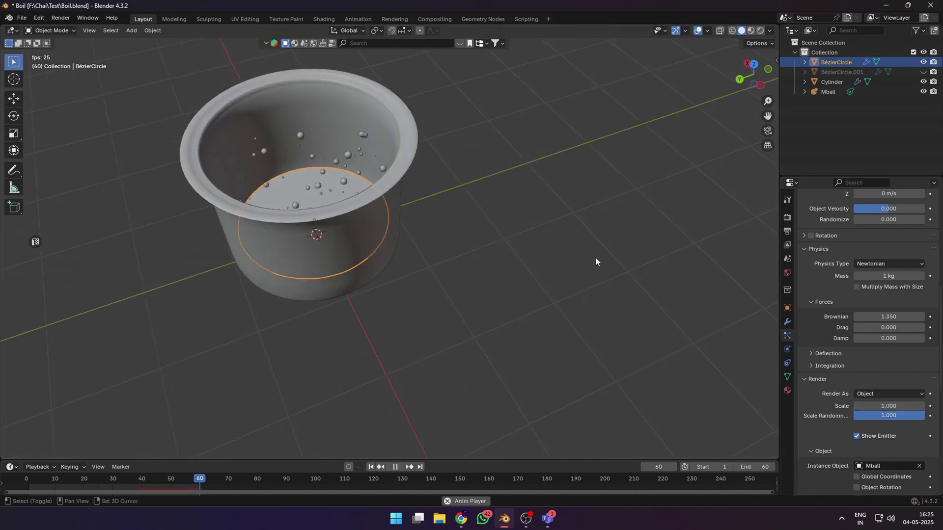
{"action": "middle_click_drag", "start_coordinate": [339, 233], "coordinate": [448, 259], "text": "shift"}
{"action": "key", "text": "space"}
{"action": "middle_click_drag", "start_coordinate": [531, 254], "coordinate": [525, 321], "text": "shift"}
{"action": "scroll", "coordinate": [525, 321], "scroll_direction": "up", "scroll_amount": 4}
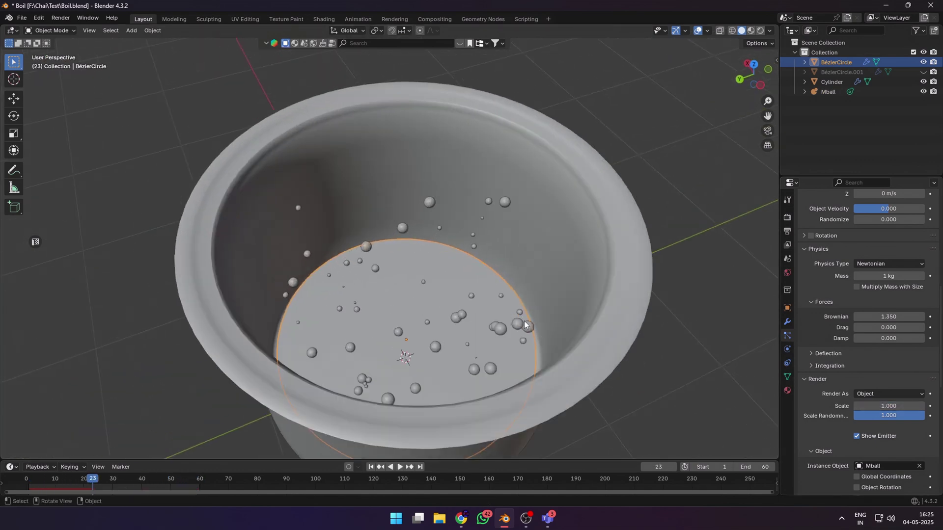
Step: Increase the particles' render scale, hide the pot and play the animation to inspect the metaball bubbles
{"action": "left_click_drag", "start_coordinate": [889, 406], "coordinate": [919, 406]}
{"action": "middle_click_drag", "start_coordinate": [541, 357], "coordinate": [435, 355]}
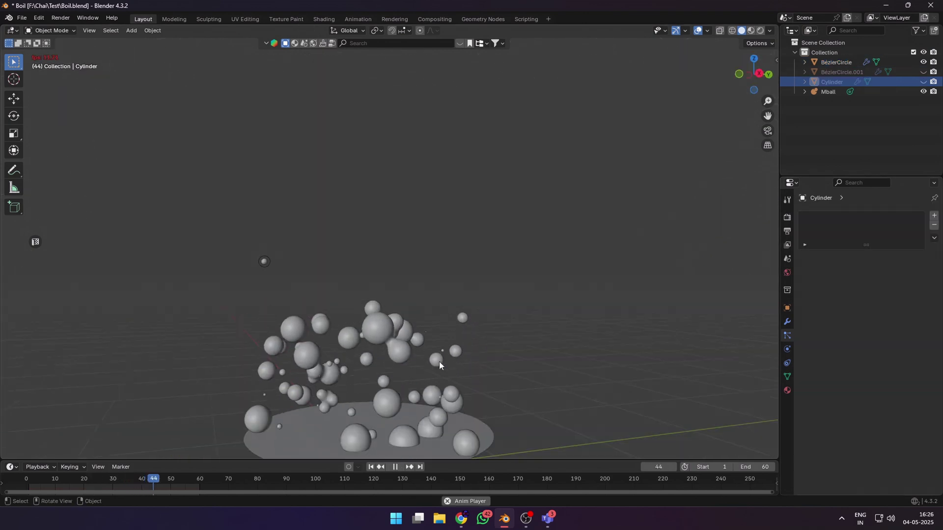
{"action": "middle_click_drag", "start_coordinate": [538, 308], "coordinate": [527, 291]}
{"action": "key", "text": "space"}
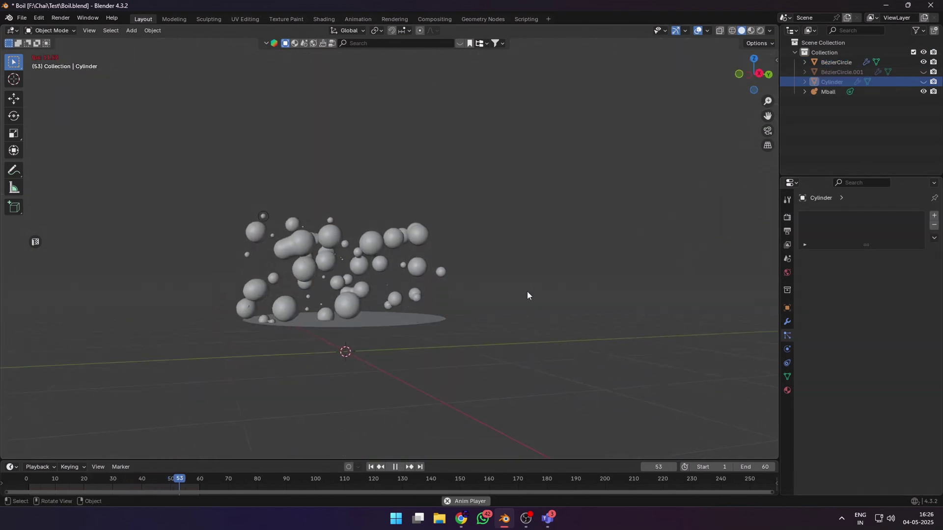
{"action": "key", "text": "space"}
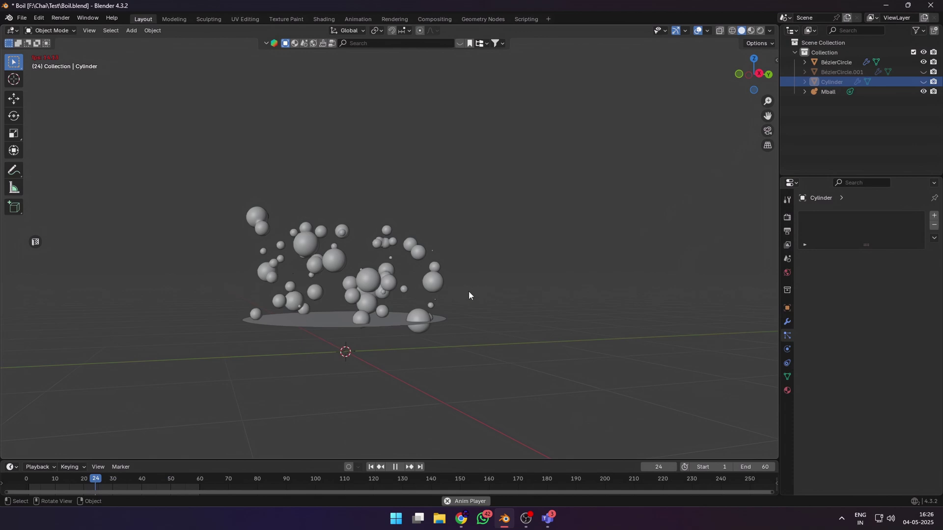
Step: Add a Turbulence force field at the world origin and play the animation to check the bubbles' motion
{"action": "middle_click_drag", "start_coordinate": [470, 290], "coordinate": [269, 117]}
{"action": "left_click", "coordinate": [131, 30]}
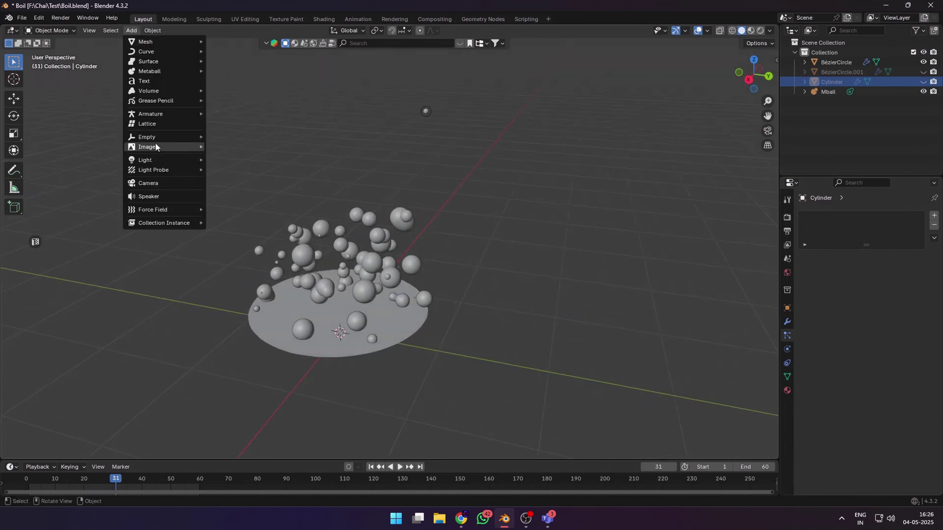
{"action": "mouse_move", "coordinate": [159, 210]}
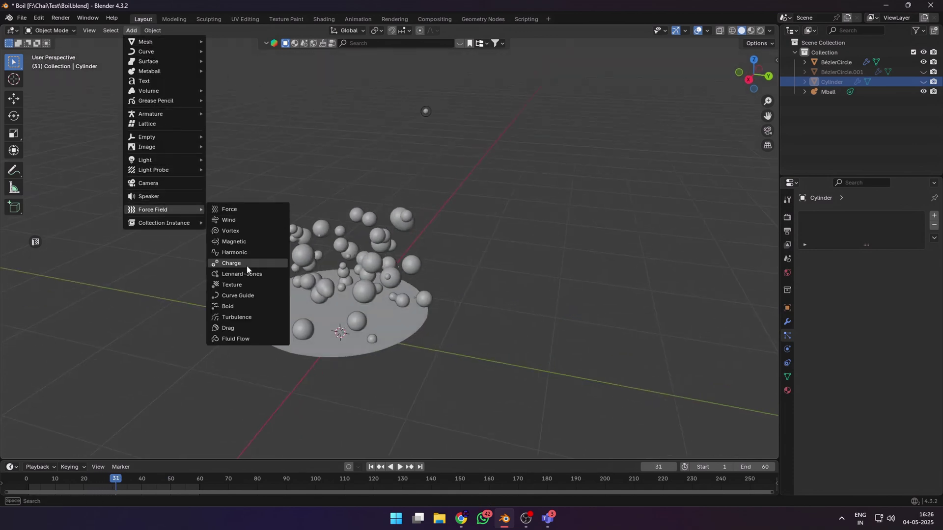
{"action": "left_click", "coordinate": [242, 321]}
{"action": "key", "text": "space"}
{"action": "middle_click_drag", "start_coordinate": [440, 337], "coordinate": [476, 314]}
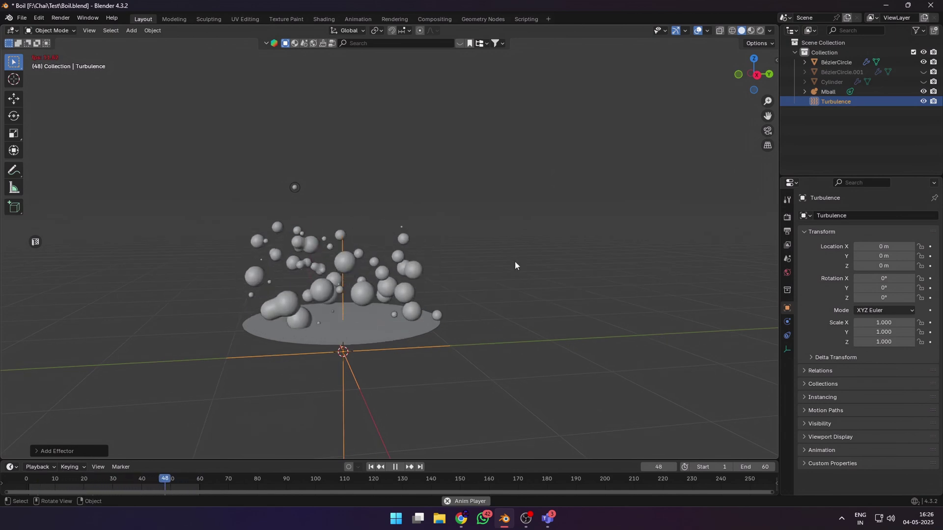
{"action": "middle_click_drag", "start_coordinate": [515, 260], "coordinate": [488, 284]}
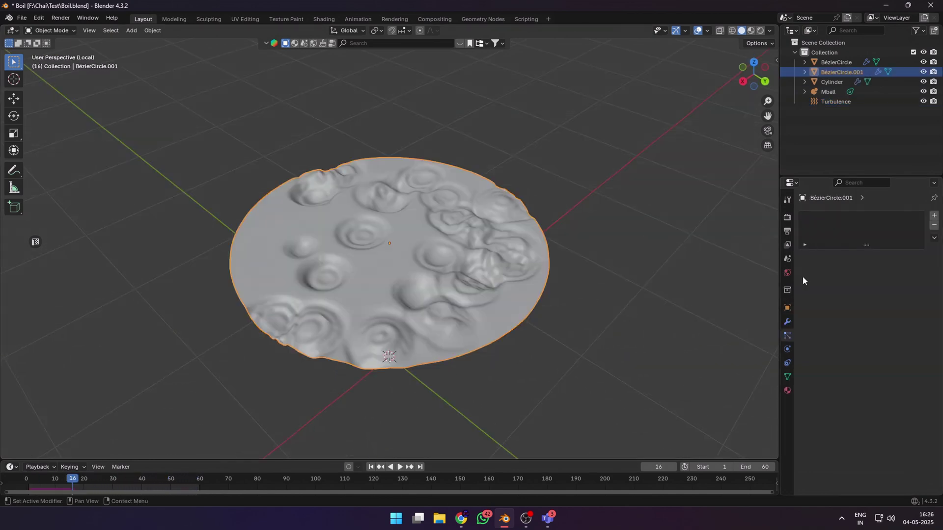
Step: Add an emitter particle system to the isolated liquid surface and set its gravity field weight to 0.063
{"action": "left_click", "coordinate": [934, 216]}
{"action": "key", "text": "space"}
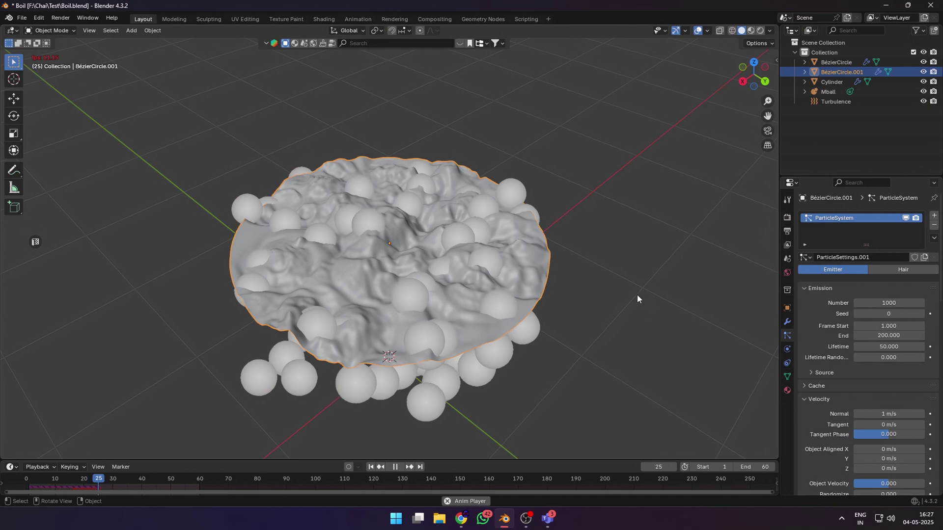
{"action": "scroll", "coordinate": [827, 440], "scroll_direction": "down", "scroll_amount": 20}
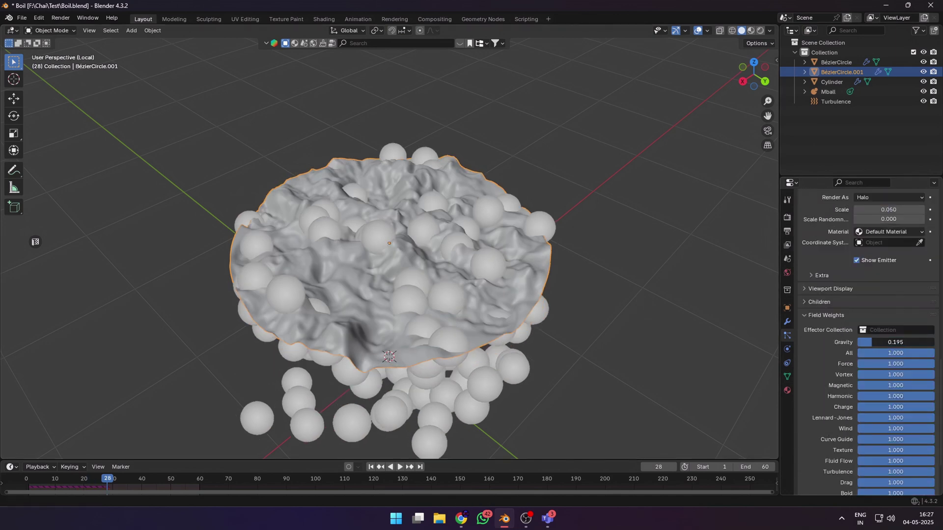
{"action": "scroll", "coordinate": [815, 298], "scroll_direction": "down", "scroll_amount": 5}
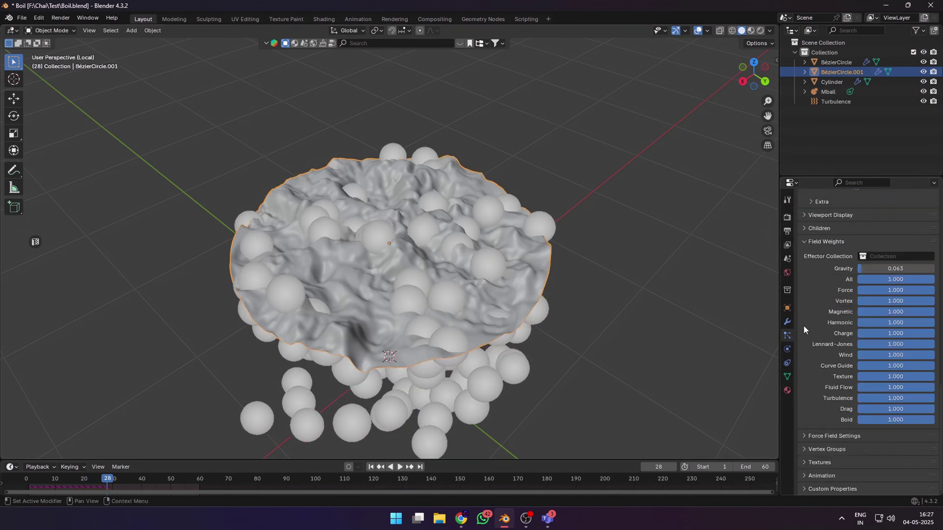
{"action": "scroll", "coordinate": [803, 326], "scroll_direction": "up", "scroll_amount": 5}
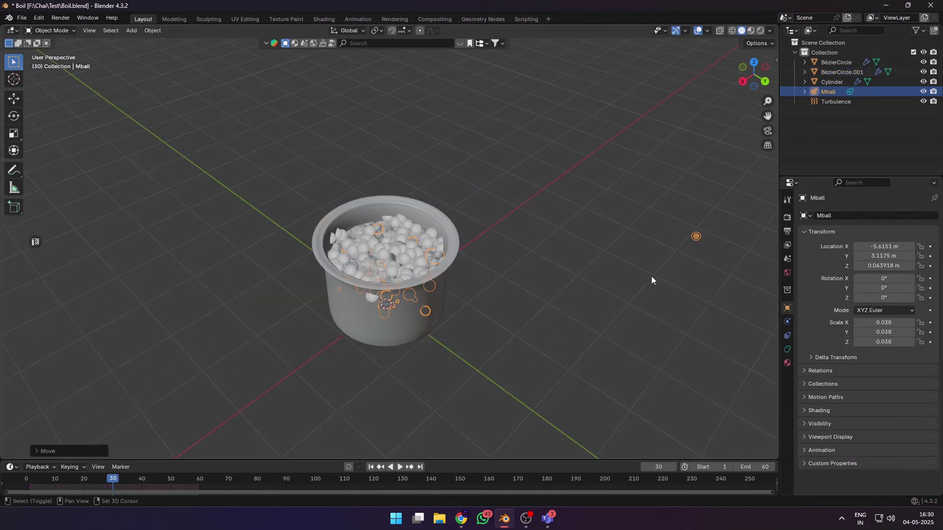
Step: Duplicate the metaball and place the copy near the original, away from the pot
{"action": "key", "text": "shift+d"}
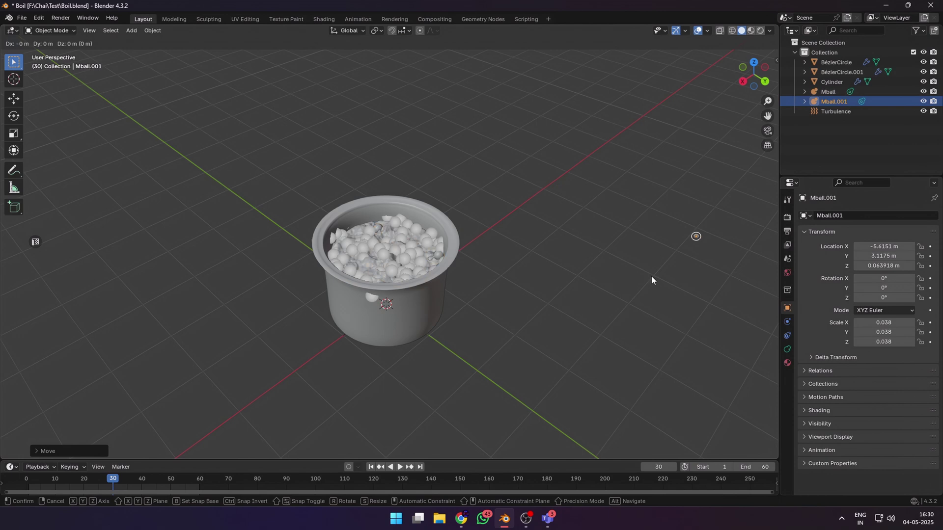
{"action": "left_click", "coordinate": [679, 336]}
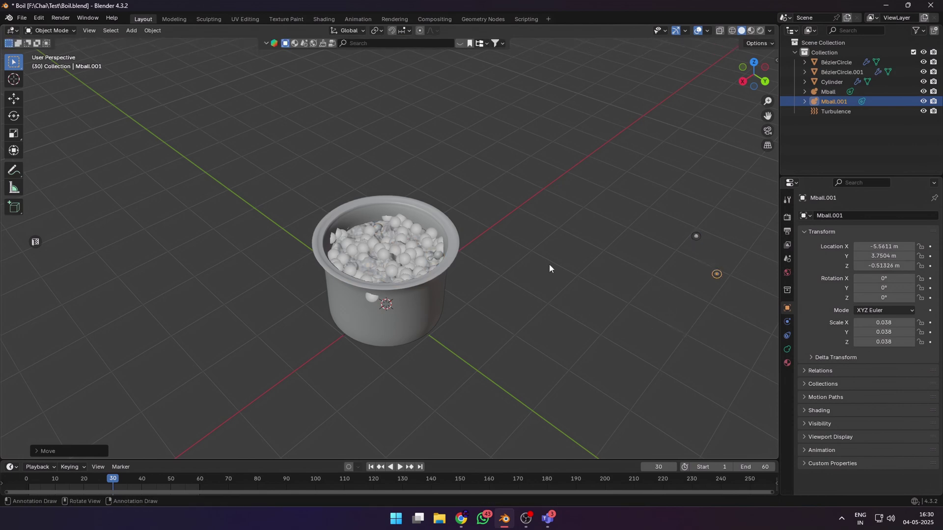
Step: Render the emitter particles on the liquid surface as the Mball.001 object and play the animation to inspect them
{"action": "left_click", "coordinate": [398, 272]}
{"action": "scroll", "coordinate": [828, 332], "scroll_direction": "down", "scroll_amount": 10}
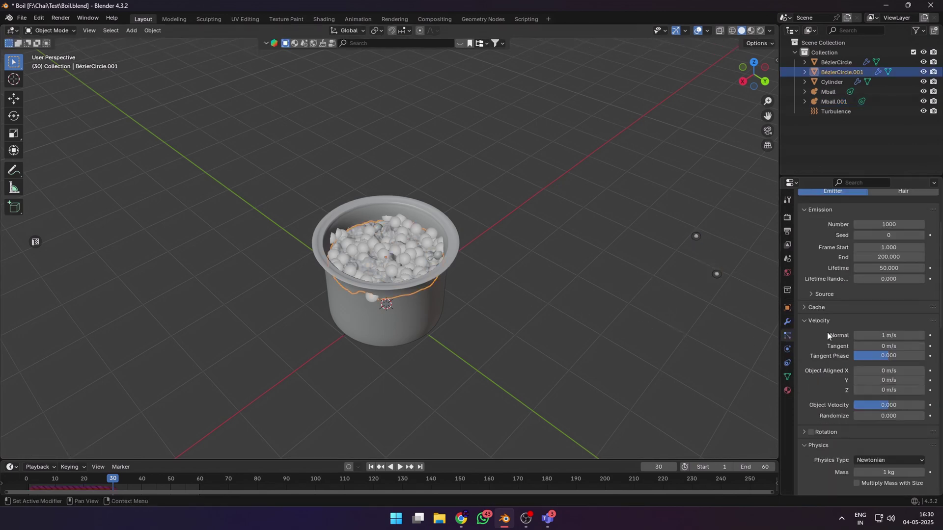
{"action": "left_click", "coordinate": [867, 469]}
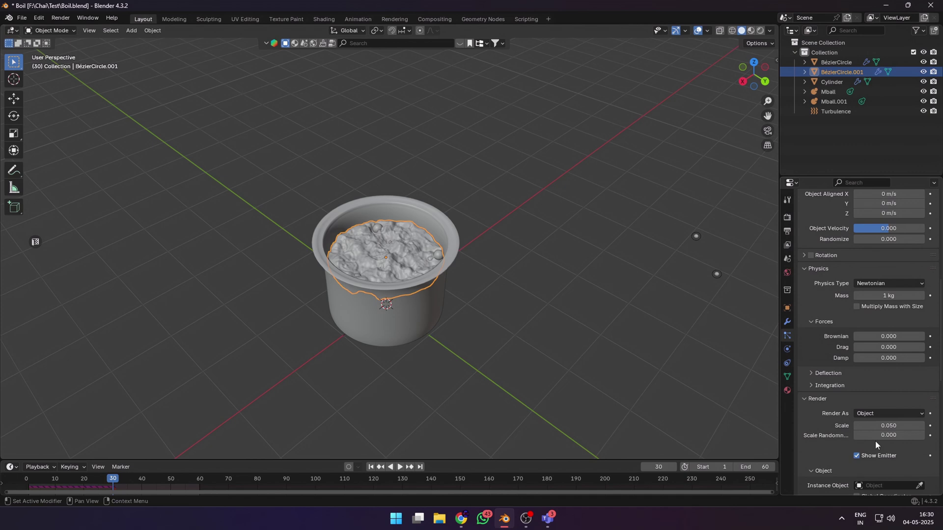
{"action": "left_click", "coordinate": [884, 486]}
{"action": "left_click", "coordinate": [816, 422]}
{"action": "scroll", "coordinate": [523, 314], "scroll_direction": "up", "scroll_amount": 5}
{"action": "middle_click_drag", "start_coordinate": [523, 314], "coordinate": [506, 295]}
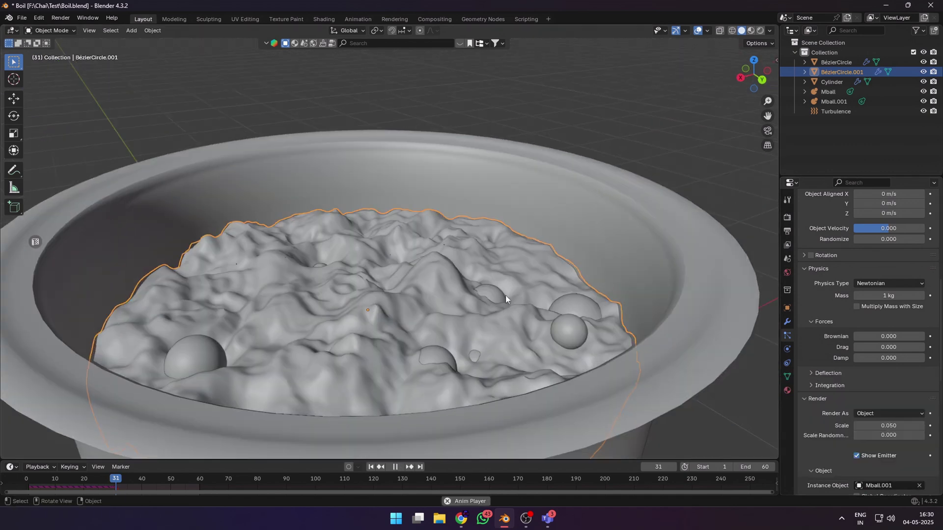
Step: Set the render scale of the liquid surface's particles to 0.2
{"action": "left_click_drag", "start_coordinate": [889, 425], "coordinate": [880, 426]}
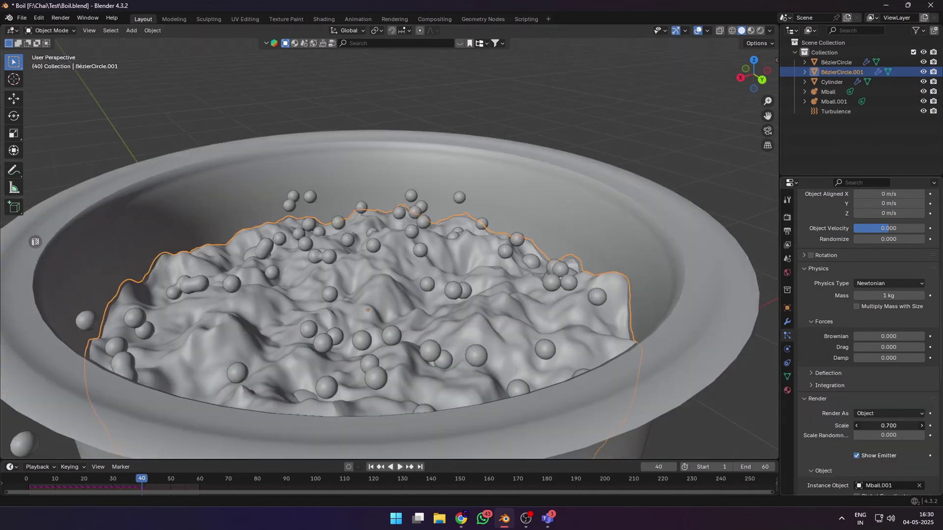
{"action": "left_click", "coordinate": [880, 426]}
{"action": "type", "text": "0.2"}
{"action": "key", "text": "Return"}
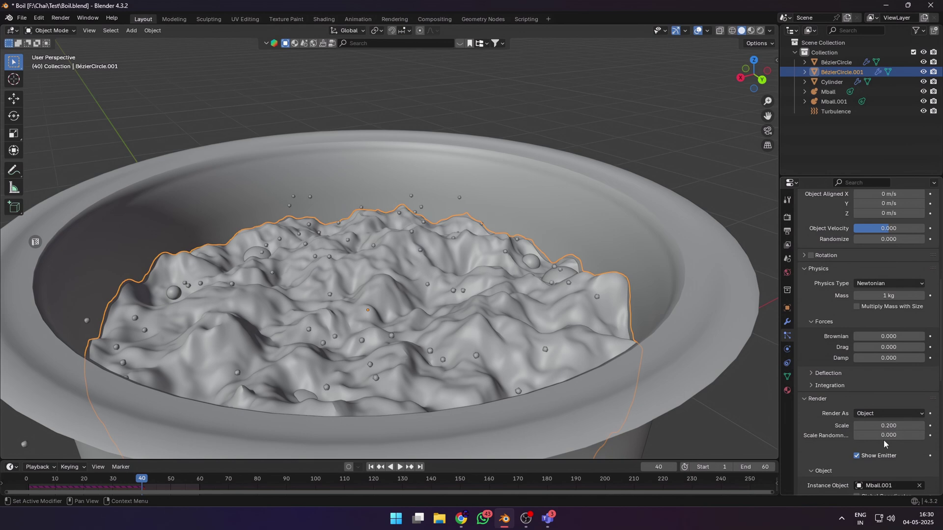
Step: Select the pot, show its physics settings and play the animation to check the smaller bubbles
{"action": "left_click", "coordinate": [709, 343]}
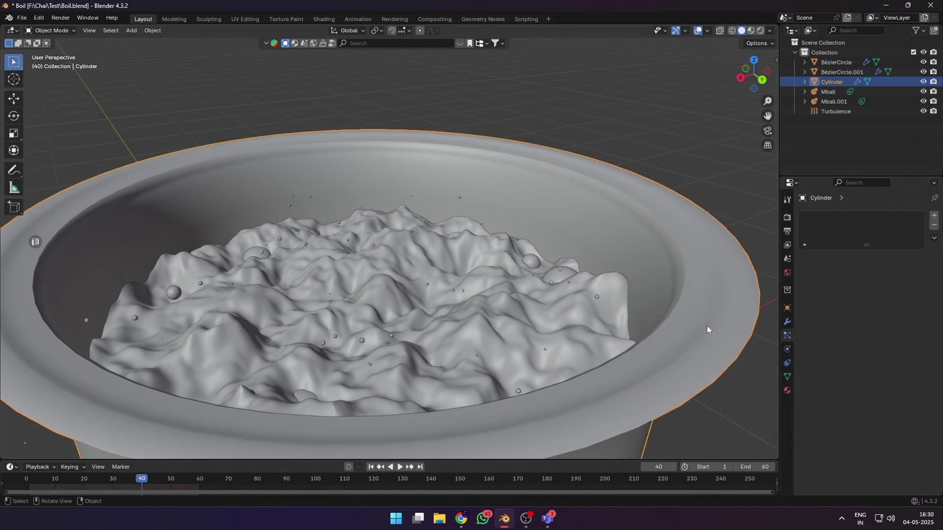
{"action": "scroll", "coordinate": [706, 326], "scroll_direction": "down", "scroll_amount": 4}
{"action": "left_click", "coordinate": [787, 350]}
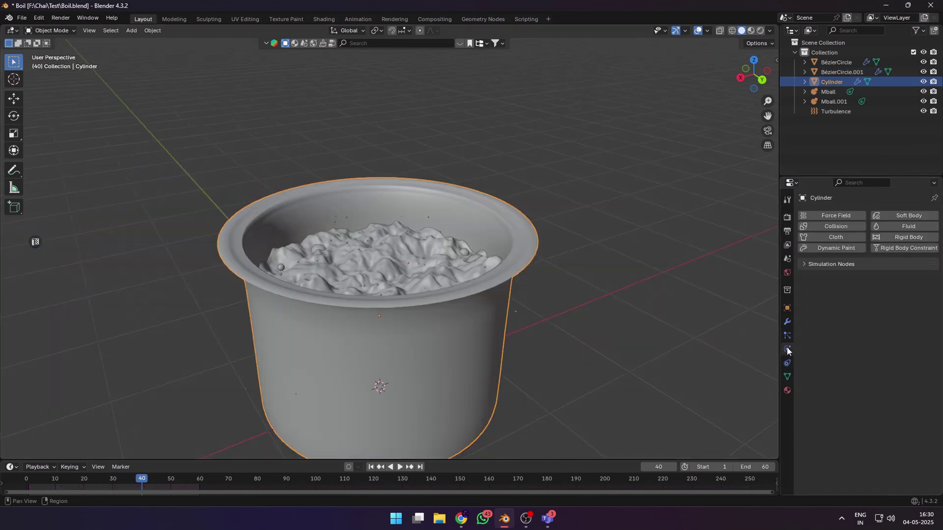
{"action": "left_click", "coordinate": [635, 303]}
{"action": "scroll", "coordinate": [632, 296], "scroll_direction": "up", "scroll_amount": 5}
{"action": "key", "text": "space"}
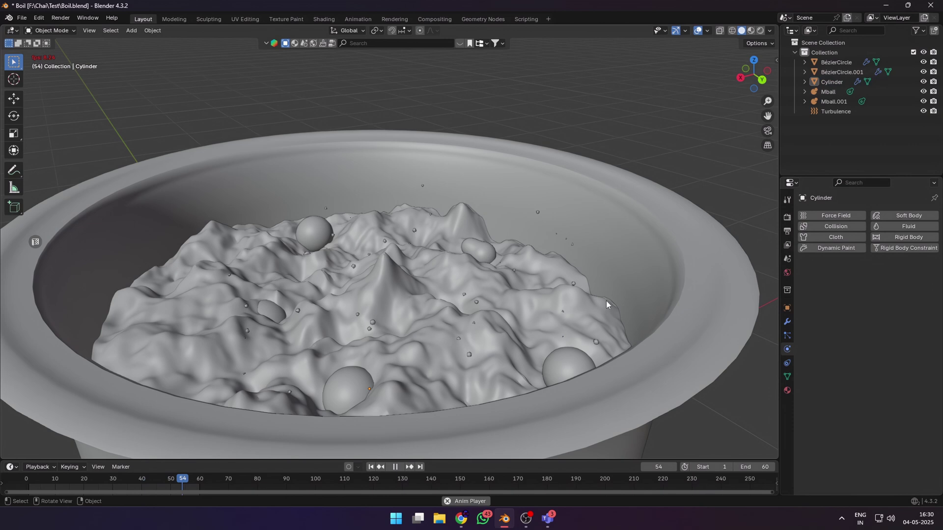
Step: Add Collision physics to the pot and play the animation to check the particles inside it
{"action": "left_click", "coordinate": [663, 278]}
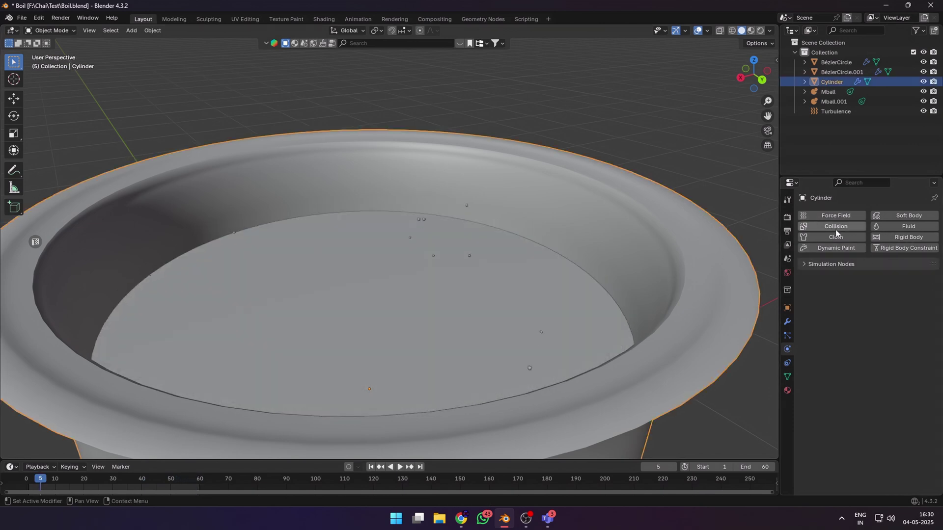
{"action": "left_click", "coordinate": [835, 227]}
{"action": "scroll", "coordinate": [744, 374], "scroll_direction": "down", "scroll_amount": 2}
{"action": "key", "text": "space"}
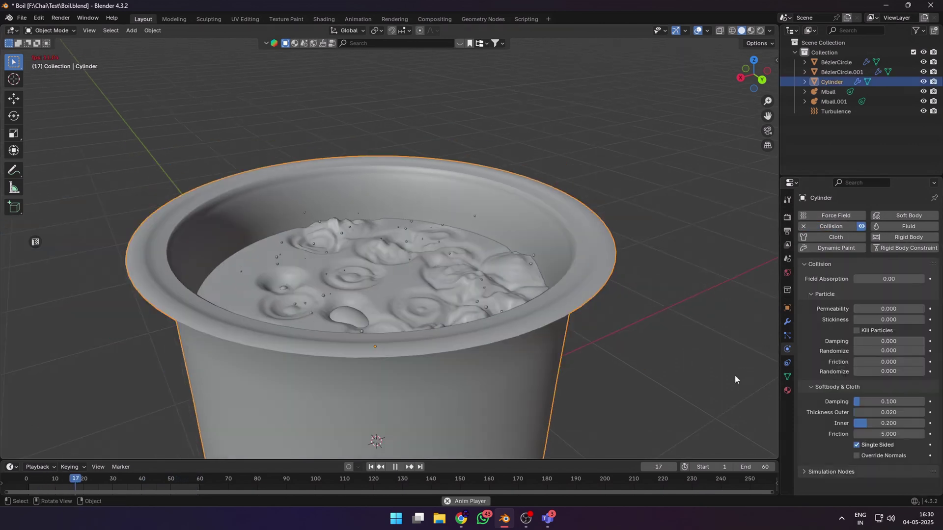
{"action": "scroll", "coordinate": [696, 381], "scroll_direction": "up", "scroll_amount": 3}
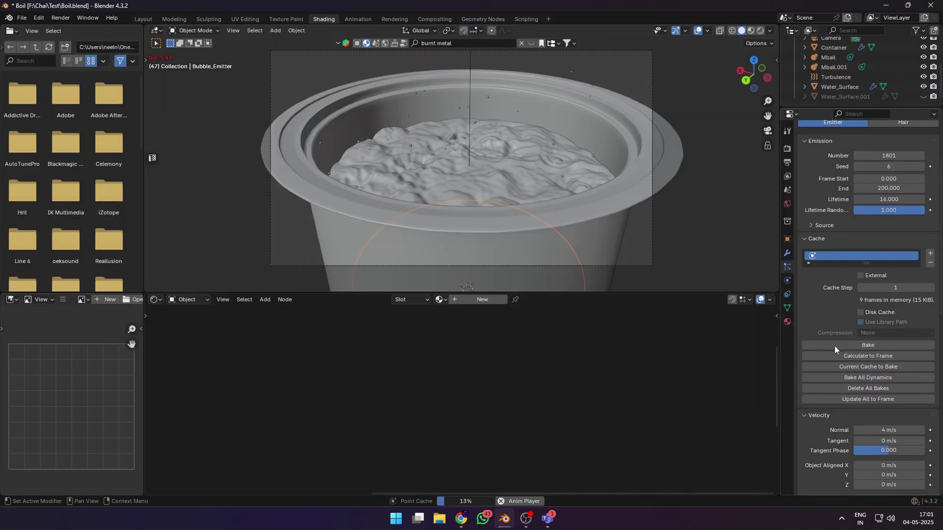
Step: Bake the particle cache of Water_Surface.001 and the Dynamic Paint wave cache of Water_Surface
{"action": "left_click", "coordinate": [857, 97]}
{"action": "left_click", "coordinate": [855, 345]}
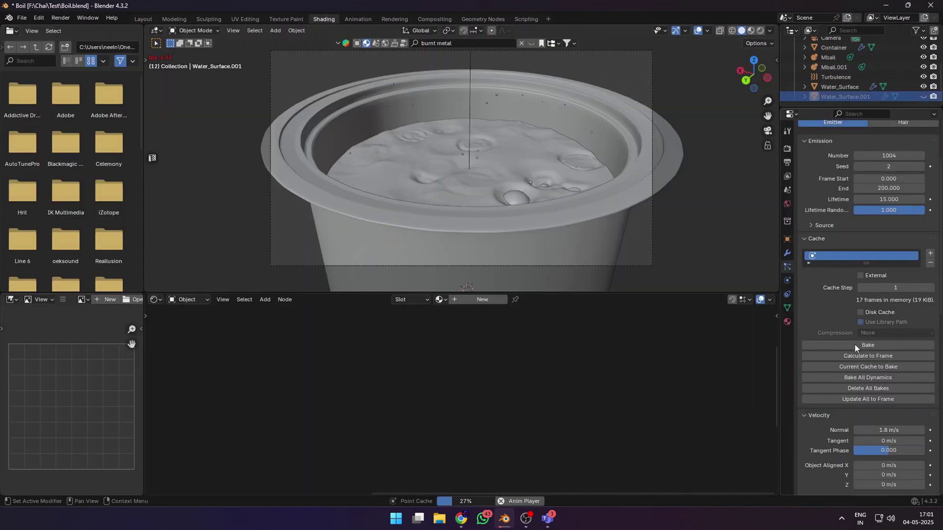
{"action": "left_click", "coordinate": [838, 86]}
{"action": "left_click", "coordinate": [787, 281]}
{"action": "scroll", "coordinate": [926, 314], "scroll_direction": "down", "scroll_amount": 6}
{"action": "left_click", "coordinate": [832, 461]}
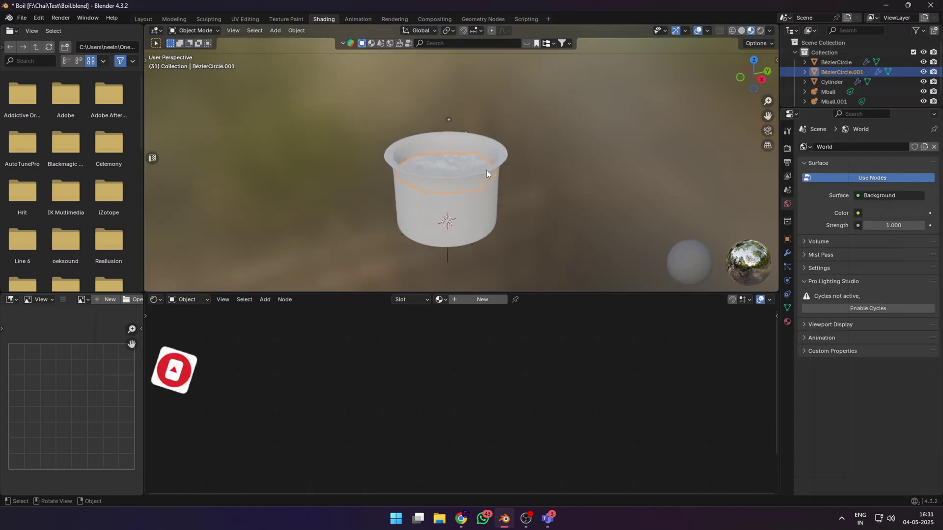
Step: Select the pot and browse the online material library for metal materials
{"action": "left_click", "coordinate": [543, 192]}
{"action": "scroll", "coordinate": [543, 192], "scroll_direction": "up", "scroll_amount": 1}
{"action": "middle_click_drag", "start_coordinate": [543, 192], "coordinate": [595, 194]}
{"action": "scroll", "coordinate": [562, 228], "scroll_direction": "up", "scroll_amount": 4}
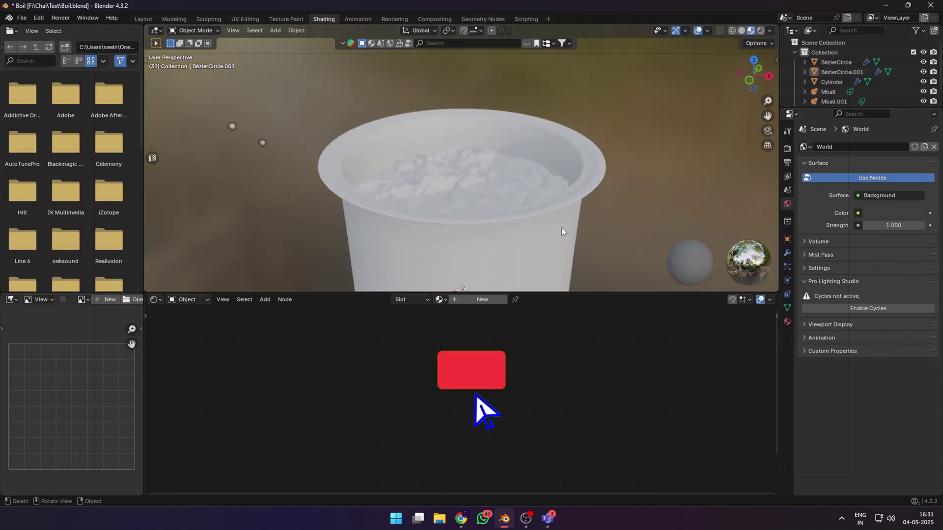
{"action": "left_click", "coordinate": [247, 142]}
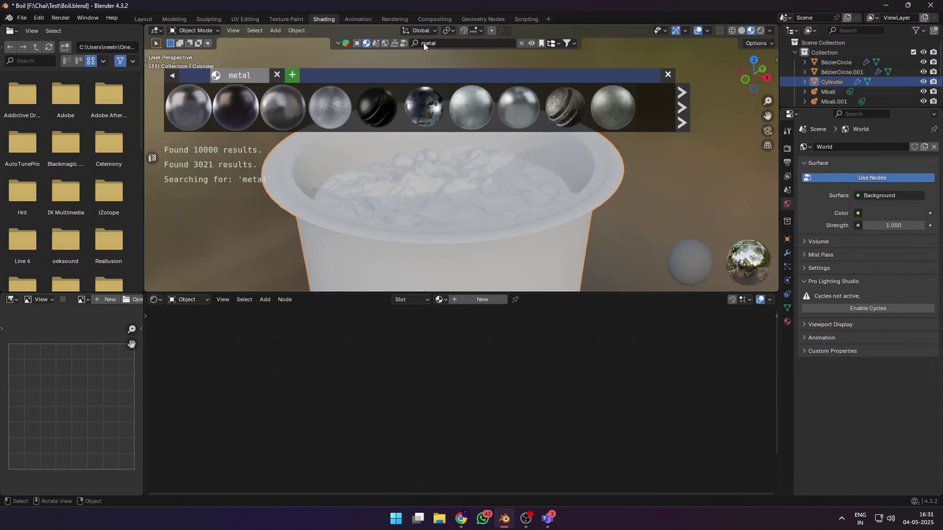
{"action": "mouse_move", "coordinate": [427, 108]}
{"action": "scroll", "coordinate": [521, 110], "scroll_direction": "down", "scroll_amount": 3}
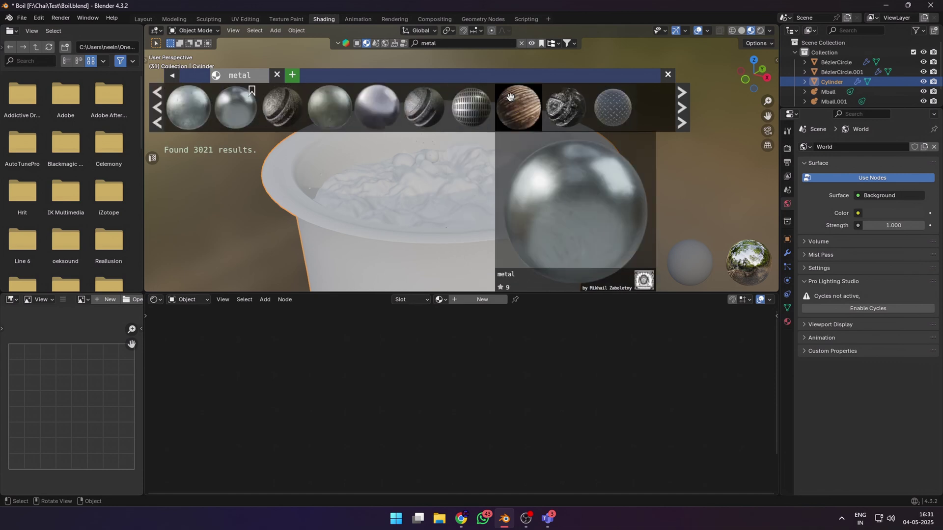
{"action": "scroll", "coordinate": [524, 116], "scroll_direction": "down", "scroll_amount": 4}
Step: Change the material library search to "burnt metal"
{"action": "left_click", "coordinate": [446, 44]}
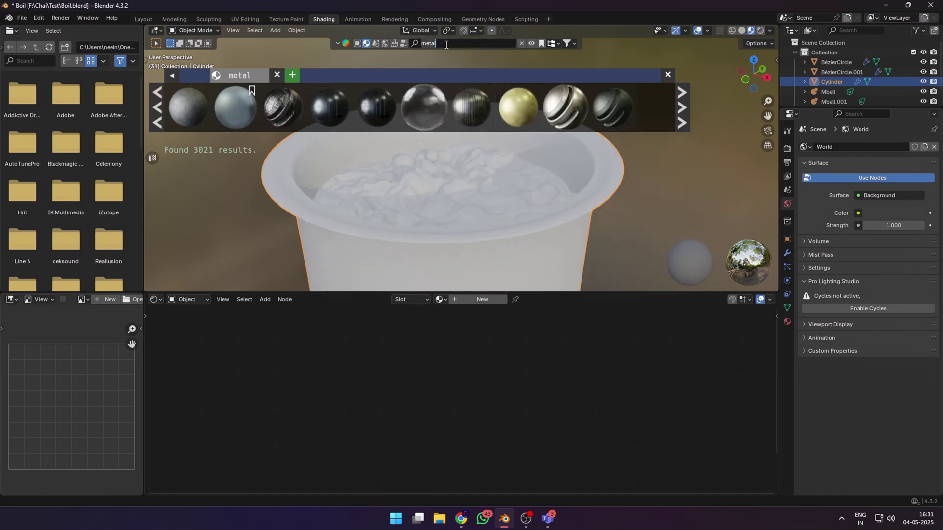
{"action": "type", "text": "burn"}
{"action": "type", "text": "t metal"}
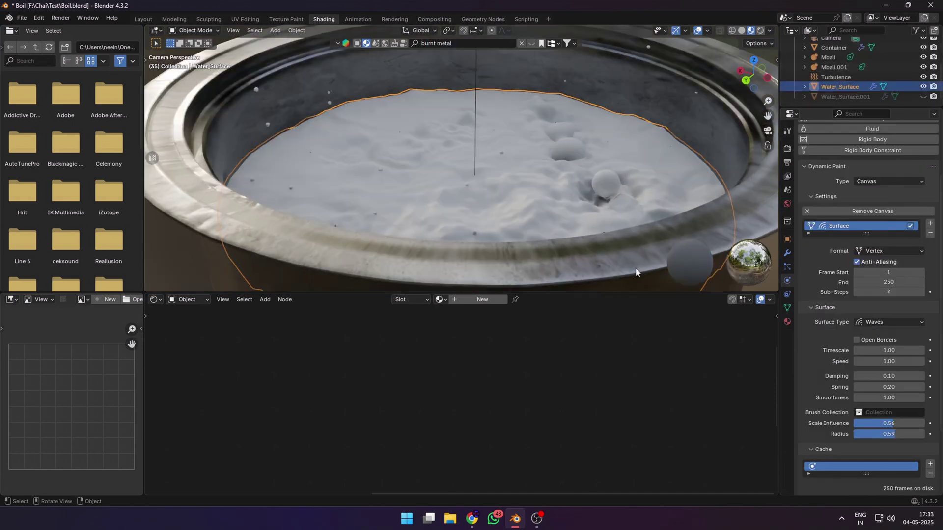
Step: Give the Water material a pale blue base color, roughness 0.073, IOR 1.33 and full transmission
{"action": "left_click", "coordinate": [435, 325]}
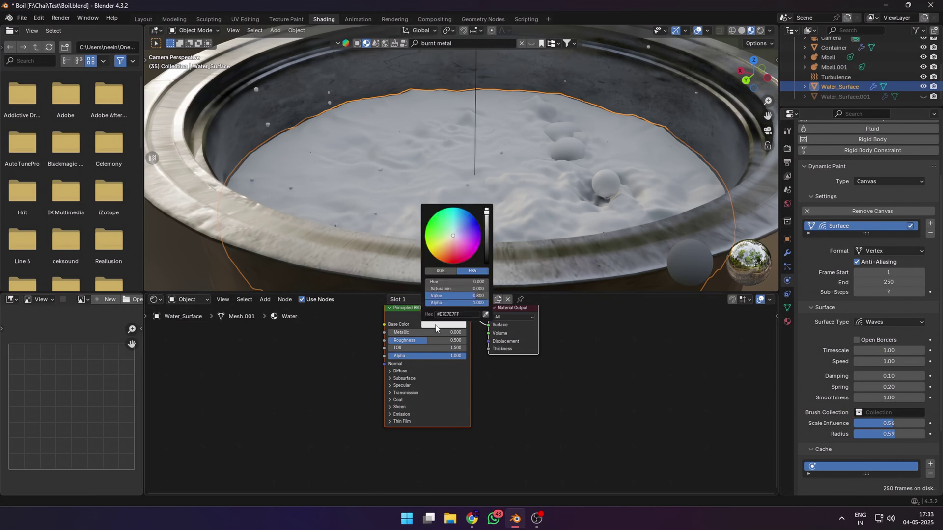
{"action": "left_click", "coordinate": [455, 238]}
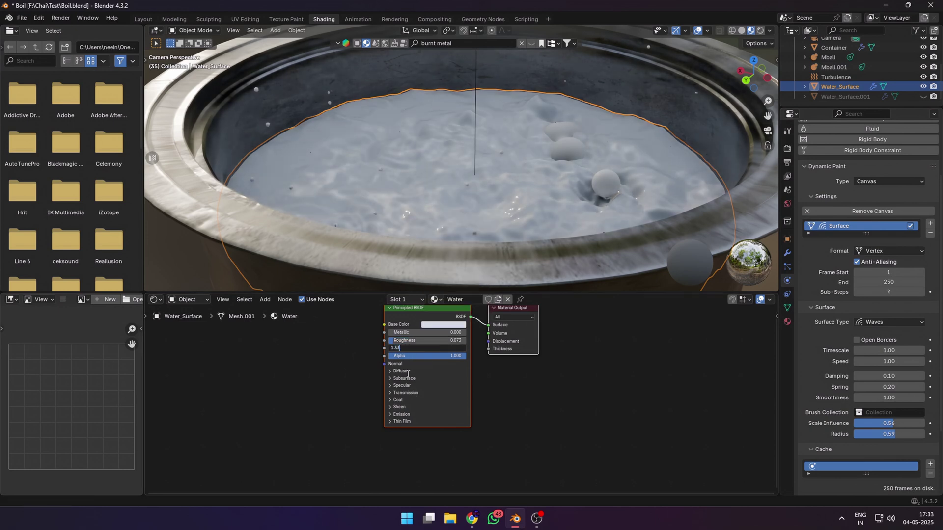
{"action": "left_click_drag", "start_coordinate": [430, 402], "coordinate": [466, 402]}
{"action": "scroll", "coordinate": [428, 184], "scroll_direction": "up", "scroll_amount": 12}
{"action": "scroll", "coordinate": [423, 188], "scroll_direction": "down", "scroll_amount": 13}
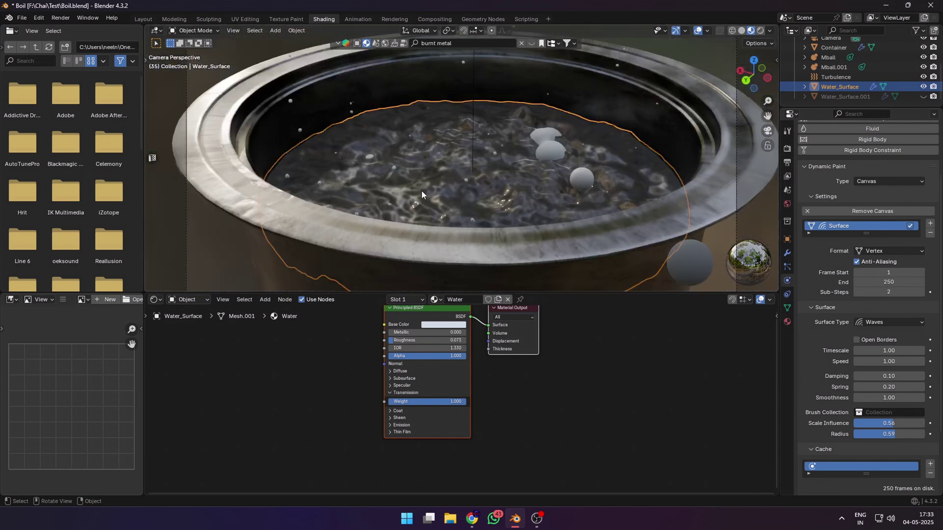
{"action": "scroll", "coordinate": [421, 190], "scroll_direction": "up", "scroll_amount": 2}
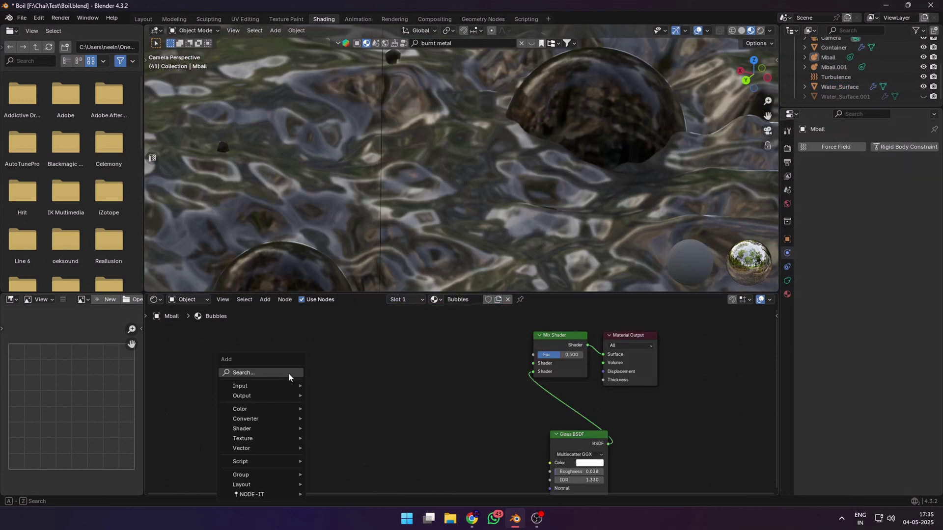
Step: Add a Transparent BSDF to the Bubbles material and connect it to the Mix Shader's first shader input
{"action": "type", "text": "tra"}
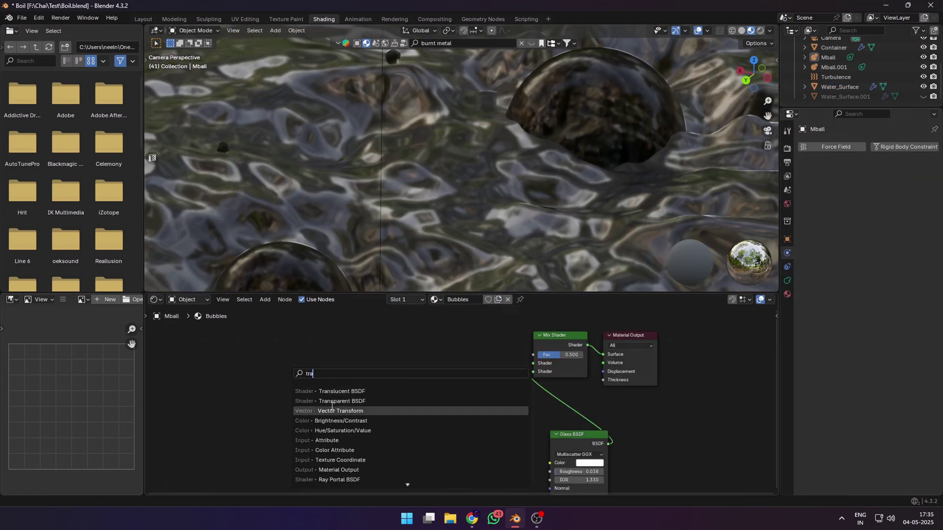
{"action": "left_click", "coordinate": [332, 401]}
{"action": "left_click", "coordinate": [411, 365]}
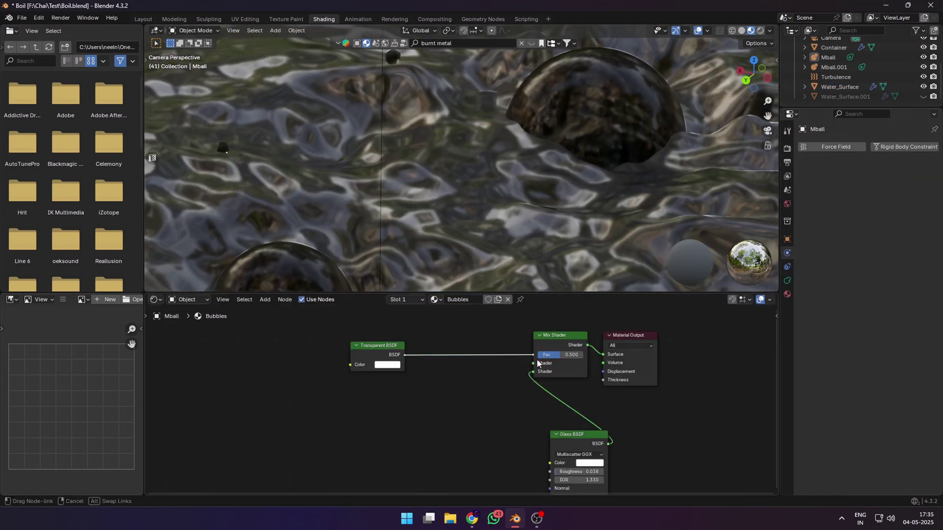
{"action": "left_click_drag", "start_coordinate": [538, 363], "coordinate": [420, 345]}
Step: Drive the Mix Shader's factor in the Bubbles material with a Layer Weight node's Fresnel output
{"action": "type", "text": "fres"}
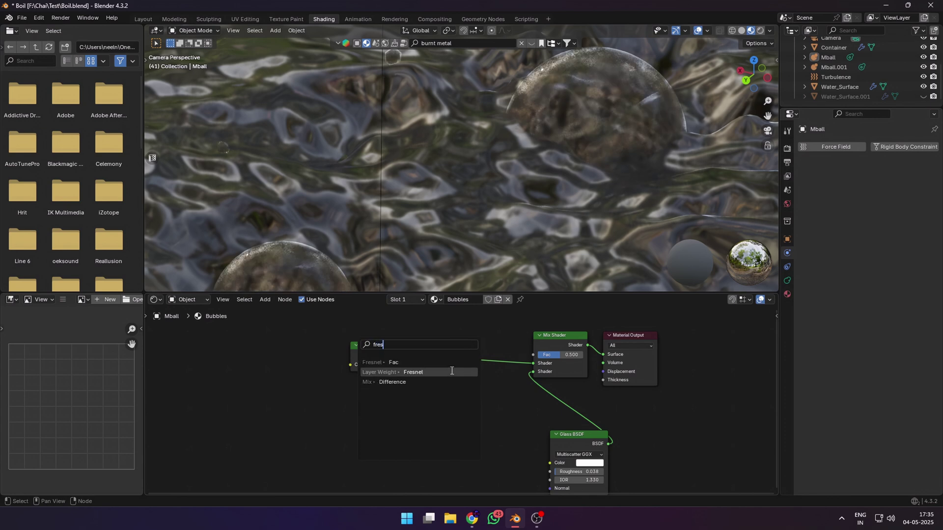
{"action": "left_click", "coordinate": [451, 372]}
{"action": "left_click", "coordinate": [454, 344]}
{"action": "middle_click_drag", "start_coordinate": [486, 422], "coordinate": [467, 436]}
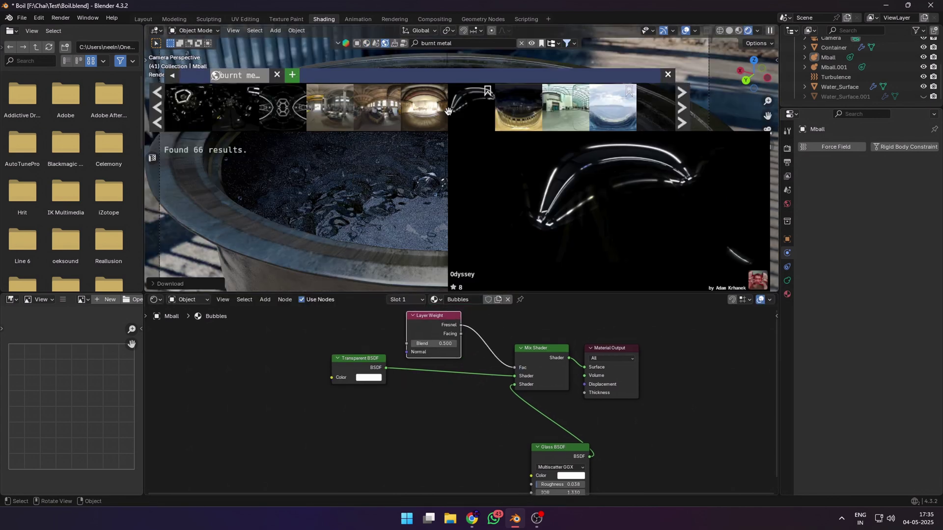
Step: Search the HDRI library for "house"
{"action": "left_click", "coordinate": [430, 43]}
{"action": "type", "text": "ho"}
{"action": "type", "text": "use"}
{"action": "key", "text": "Return"}
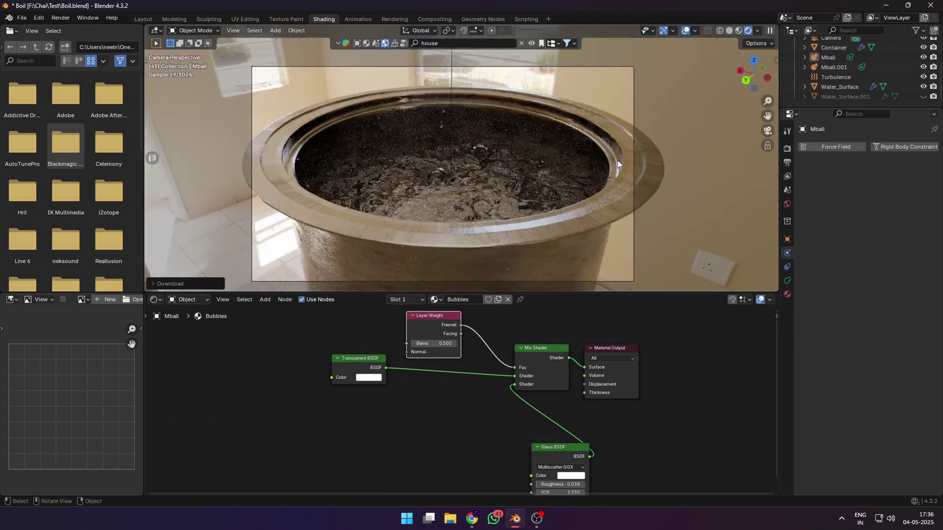
Step: Play the animation to frame 53 in the rendered camera view and render the image
{"action": "scroll", "coordinate": [618, 163], "scroll_direction": "up", "scroll_amount": 1}
{"action": "key", "text": "space"}
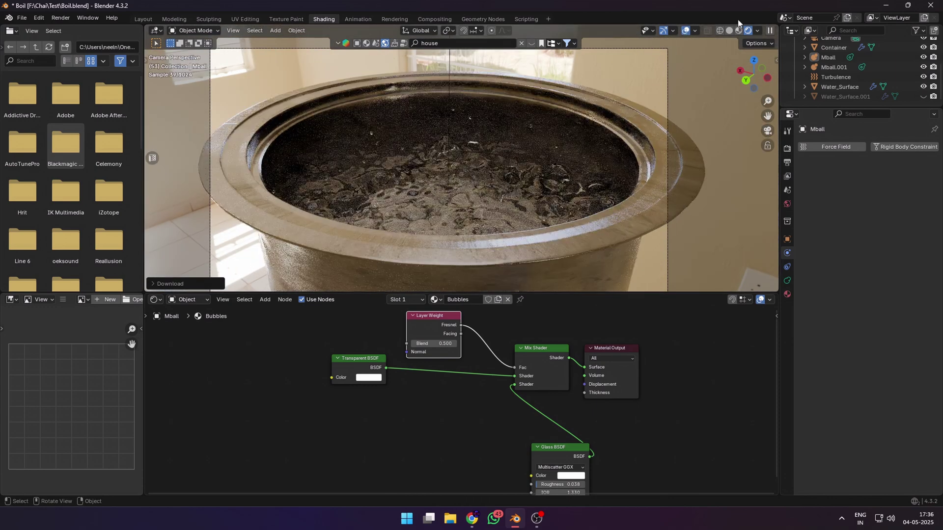
{"action": "key", "text": "F12"}
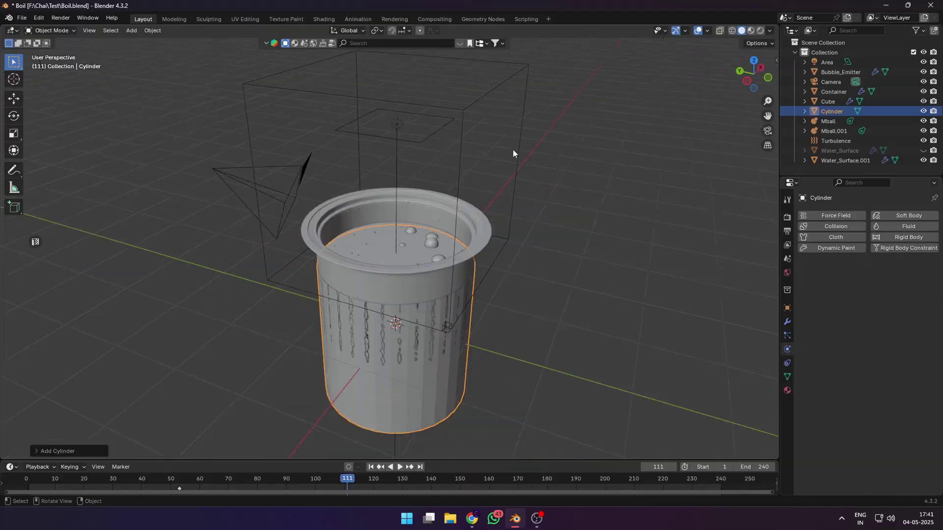
Step: Flatten the new cylinder along the Z axis into a thin disc
{"action": "key", "text": "s"}
{"action": "key", "text": "z"}
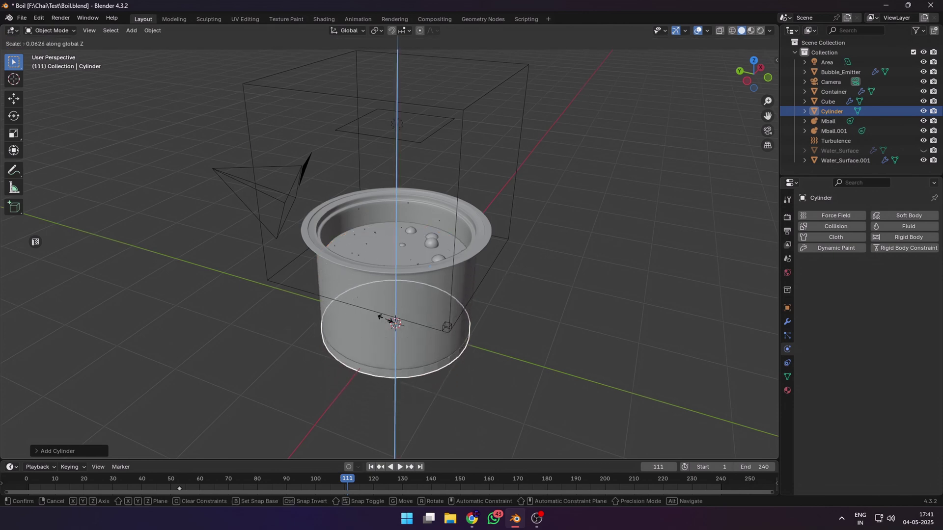
{"action": "left_click", "coordinate": [397, 326]}
Step: Move the flattened cylinder up along the Z axis to the liquid surface inside the pot
{"action": "key", "text": "g"}
{"action": "key", "text": "z"}
{"action": "left_click", "coordinate": [452, 285]}
{"action": "scroll", "coordinate": [452, 285], "scroll_direction": "up", "scroll_amount": 4}
{"action": "key", "text": "g"}
{"action": "key", "text": "z"}
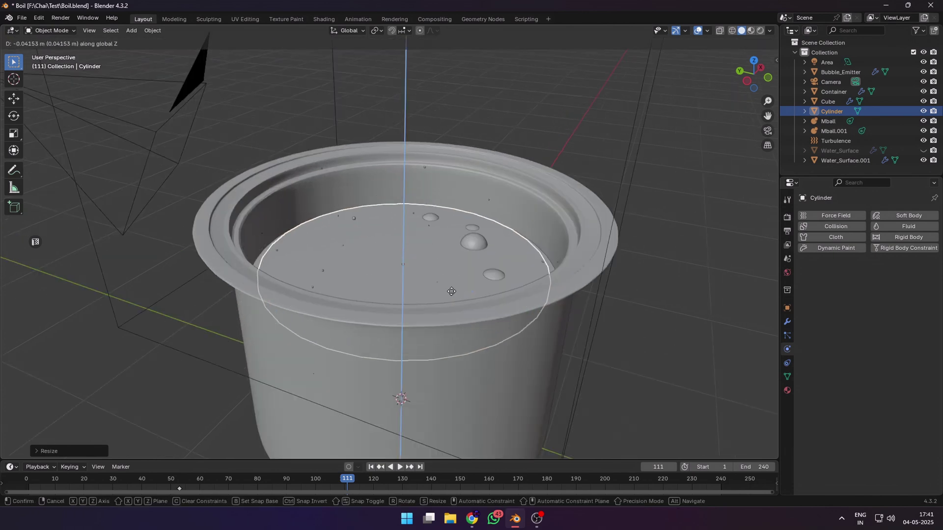
{"action": "left_click", "coordinate": [453, 282]}
Step: Apply the Quick Smoke effect to the flattened cylinder and play the animation from the start to check the smoke
{"action": "mouse_move", "coordinate": [190, 319]}
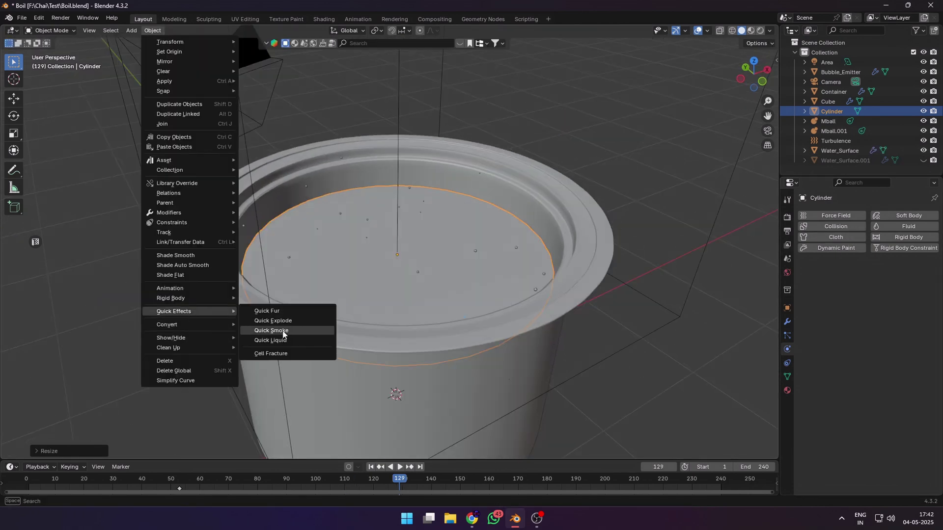
{"action": "left_click", "coordinate": [283, 334]}
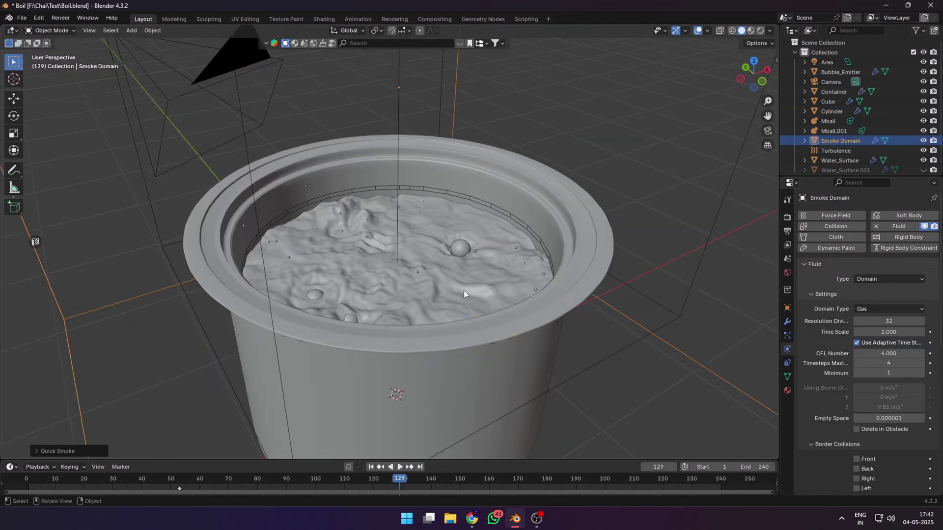
{"action": "scroll", "coordinate": [464, 290], "scroll_direction": "down", "scroll_amount": 4}
{"action": "middle_click_drag", "start_coordinate": [472, 288], "coordinate": [567, 238]}
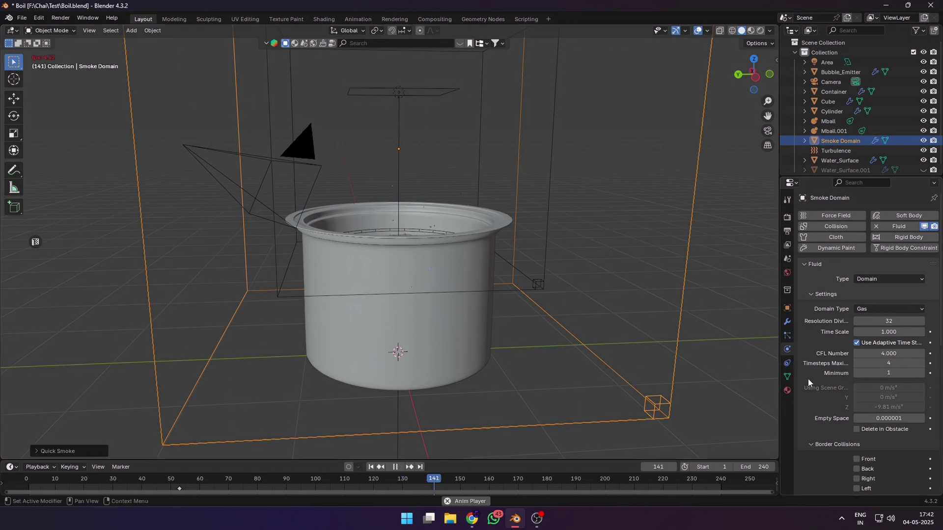
{"action": "key", "text": "space"}
{"action": "left_click", "coordinate": [23, 482]}
{"action": "key", "text": "space"}
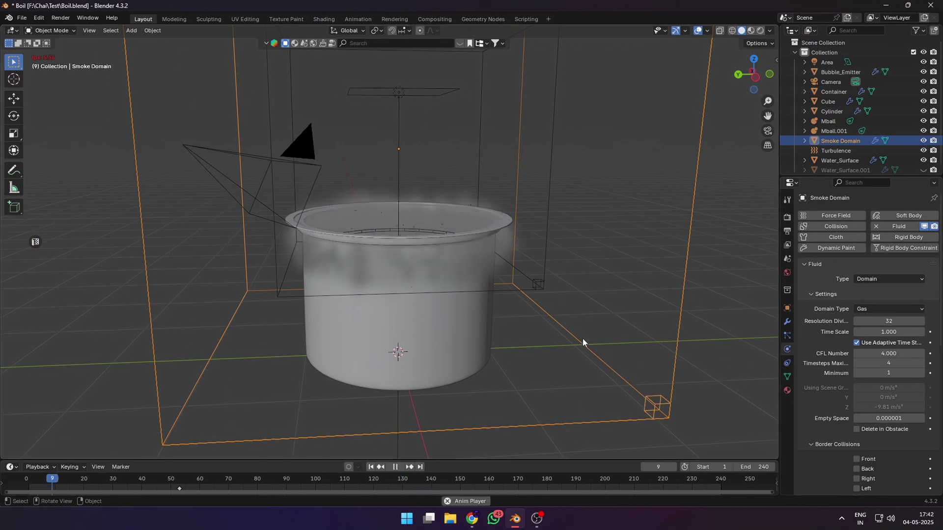
Step: Set the Resolution Divisions of the Cube gas domain to 64 and replay the animation from the start
{"action": "middle_click_drag", "start_coordinate": [543, 288], "coordinate": [531, 305]}
{"action": "left_click", "coordinate": [889, 315]}
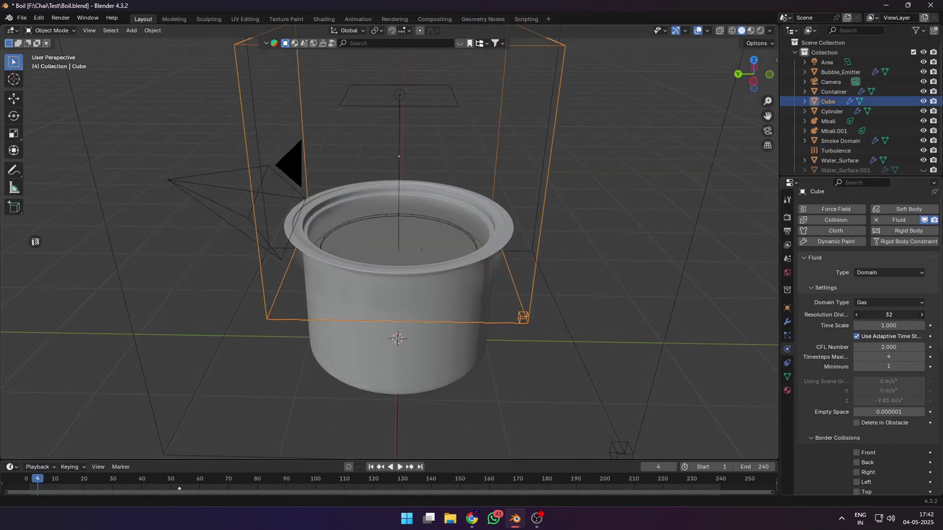
{"action": "key", "text": "shift+Left"}
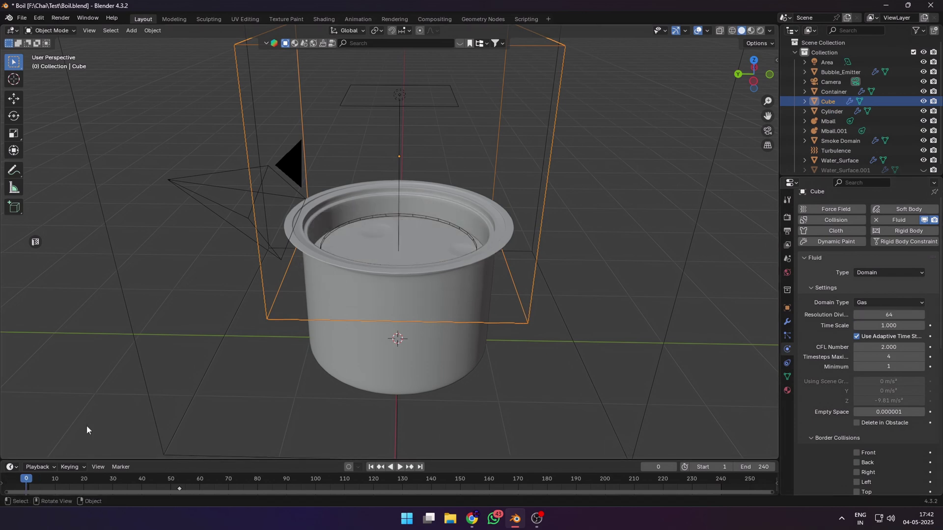
{"action": "key", "text": "space"}
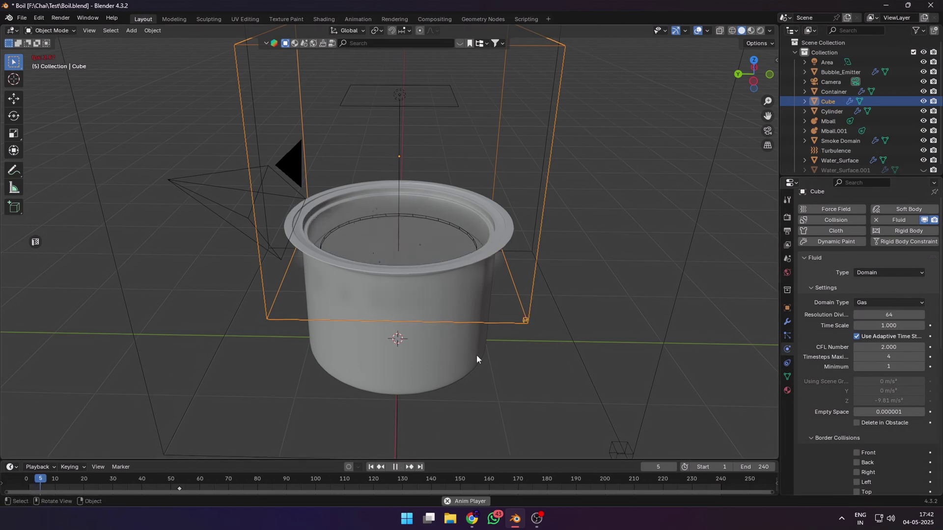
Step: Stop playback, select the pot, add Fluid physics to it and set its fluid type to Effector
{"action": "left_click", "coordinate": [476, 354]}
{"action": "key", "text": "space"}
{"action": "middle_click_drag", "start_coordinate": [532, 343], "coordinate": [516, 319]}
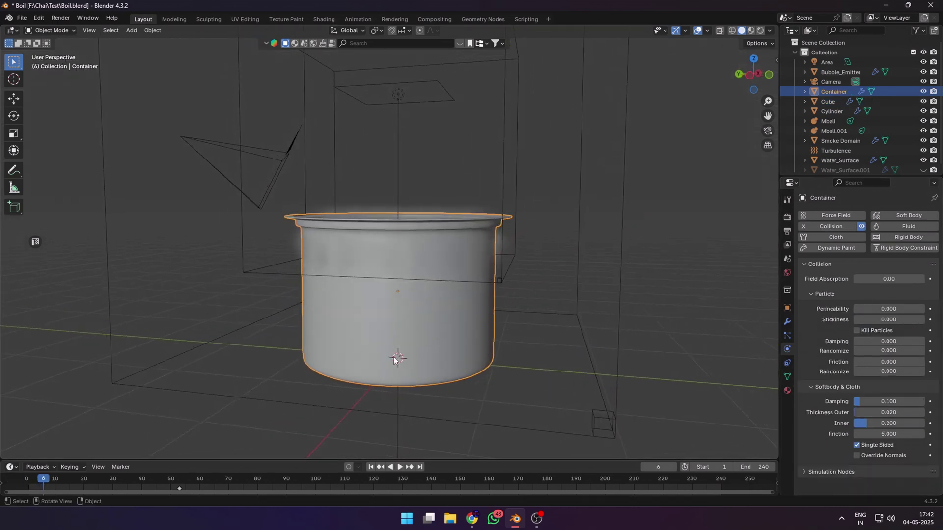
{"action": "middle_click_drag", "start_coordinate": [394, 360], "coordinate": [399, 388]}
{"action": "left_click", "coordinate": [894, 227]}
{"action": "scroll", "coordinate": [825, 427], "scroll_direction": "down", "scroll_amount": 2}
{"action": "left_click", "coordinate": [878, 486]}
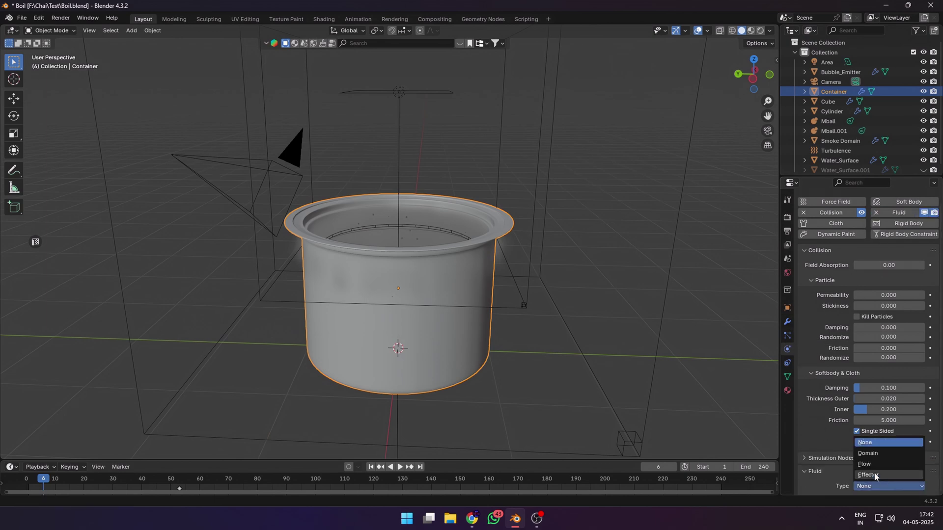
{"action": "left_click", "coordinate": [876, 475]}
Step: Rewind the animation, select the Cube smoke domain and play the simulation to check the pot's collision with the smoke
{"action": "key", "text": "shift+Left"}
{"action": "left_click", "coordinate": [390, 239]}
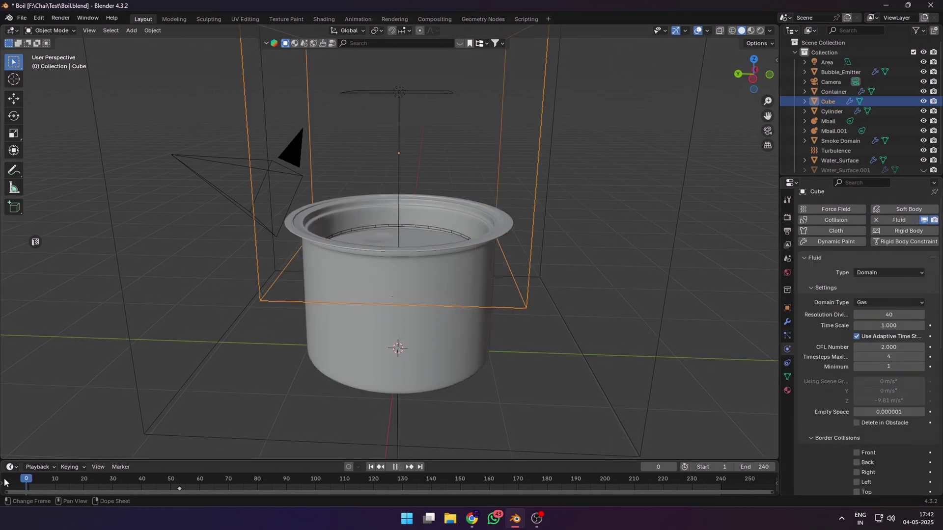
{"action": "key", "text": "space"}
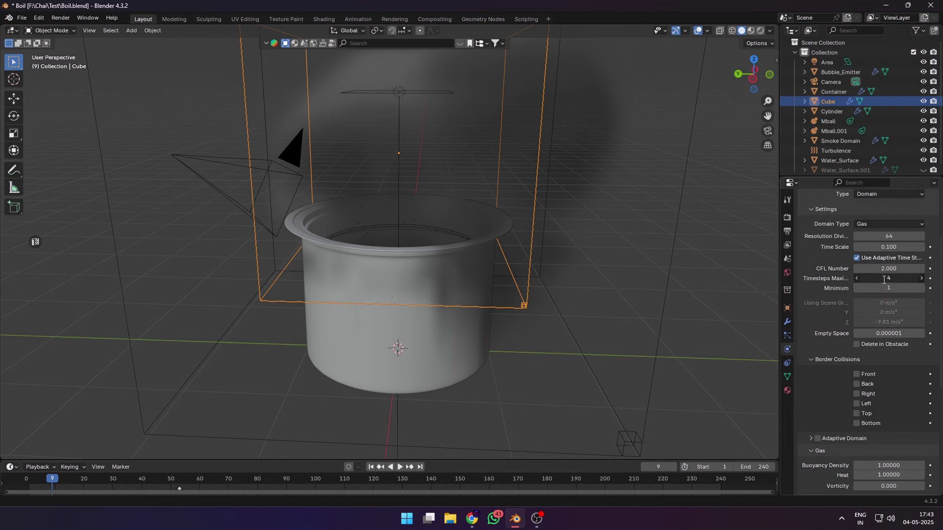
Step: Set the smoke domain's maximum timesteps to 2 and enable Dissolve for the gas
{"action": "left_click", "coordinate": [857, 278]}
{"action": "left_click", "coordinate": [857, 279]}
{"action": "scroll", "coordinate": [853, 385], "scroll_direction": "down", "scroll_amount": 4}
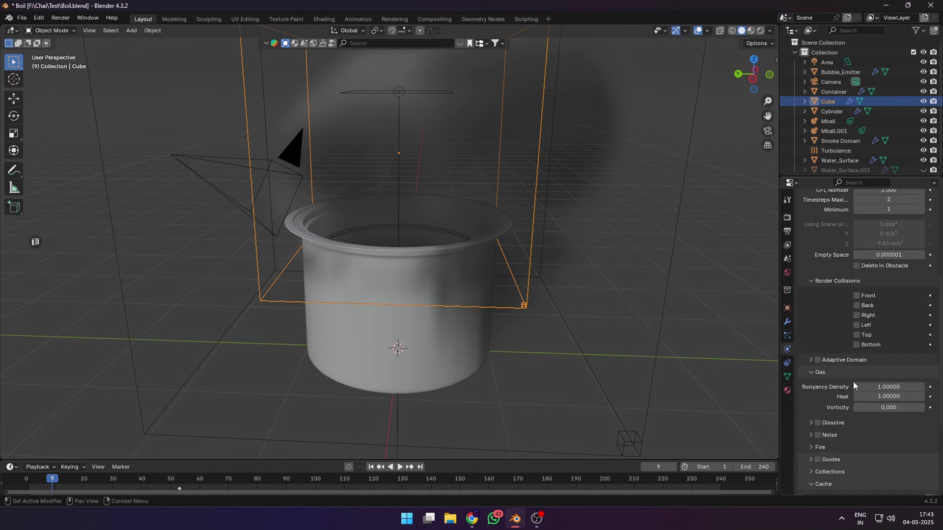
{"action": "scroll", "coordinate": [864, 413], "scroll_direction": "down", "scroll_amount": 7}
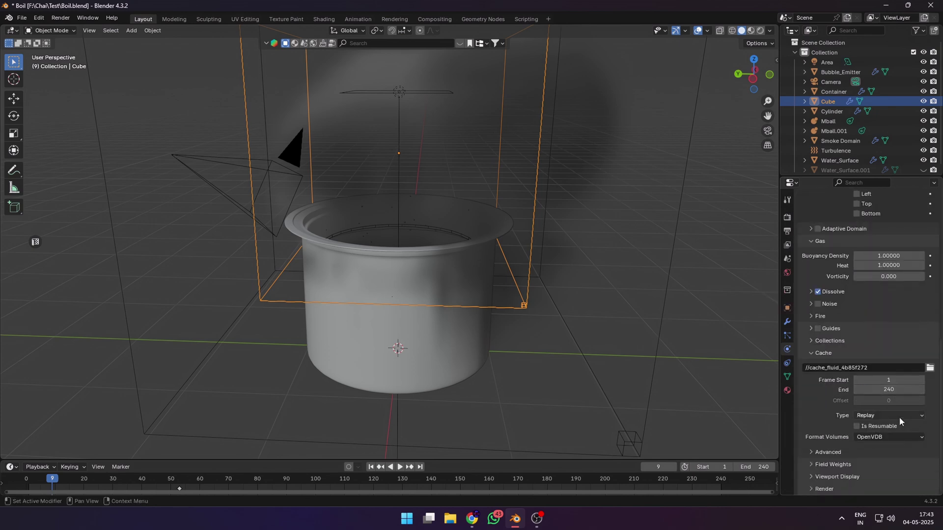
Step: Set the smoke domain's cache type to All and bake the whole simulation
{"action": "left_click", "coordinate": [900, 418]}
{"action": "left_click", "coordinate": [892, 437]}
{"action": "left_click", "coordinate": [886, 444]}
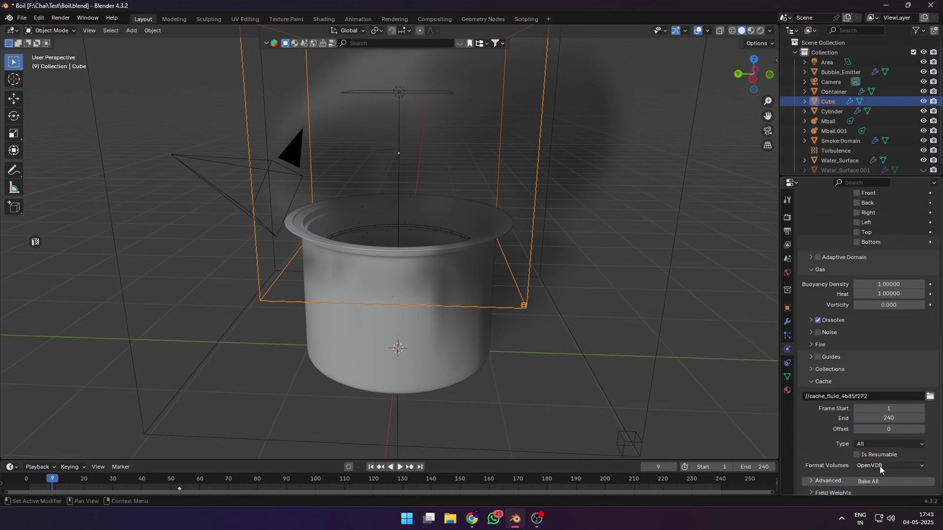
{"action": "scroll", "coordinate": [881, 470], "scroll_direction": "down", "scroll_amount": 1}
{"action": "left_click", "coordinate": [882, 436]}
{"action": "left_click", "coordinate": [855, 453]}
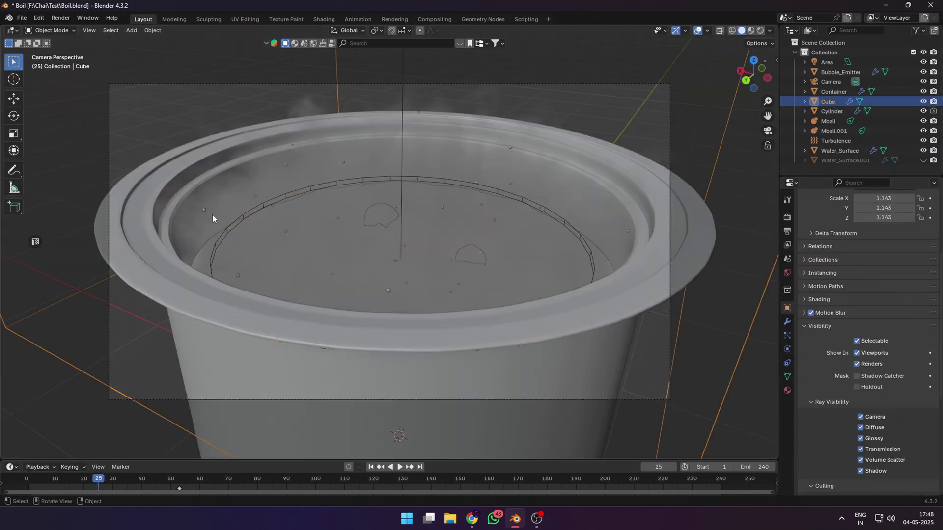
Step: Create a new material for the Cube smoke domain in the Shading workspace, with rendered preview, and delete its Principled BSDF node
{"action": "left_click", "coordinate": [328, 21]}
{"action": "left_click", "coordinate": [482, 299]}
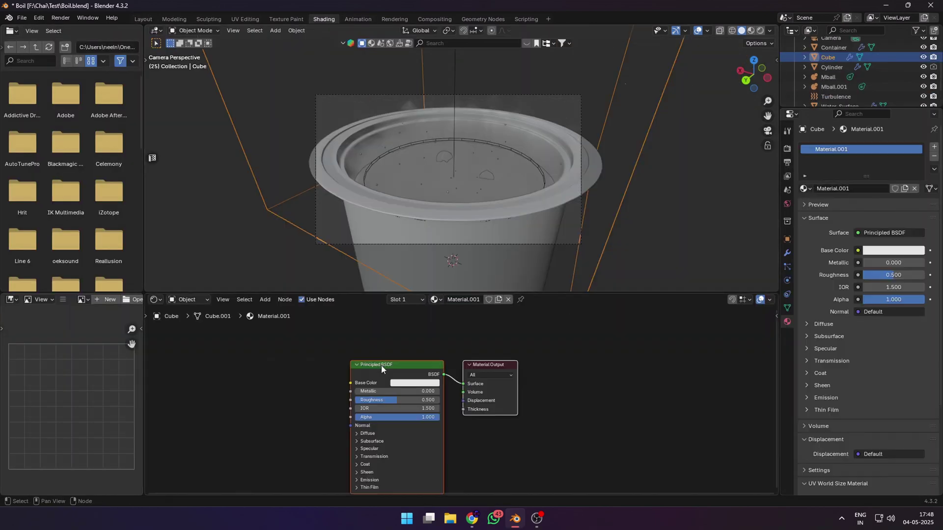
{"action": "left_click", "coordinate": [764, 32]}
{"action": "key", "text": "x"}
Step: Add a Principled Volume node connected to the Material Output's Volume input and render the image
{"action": "key", "text": "shift+a"}
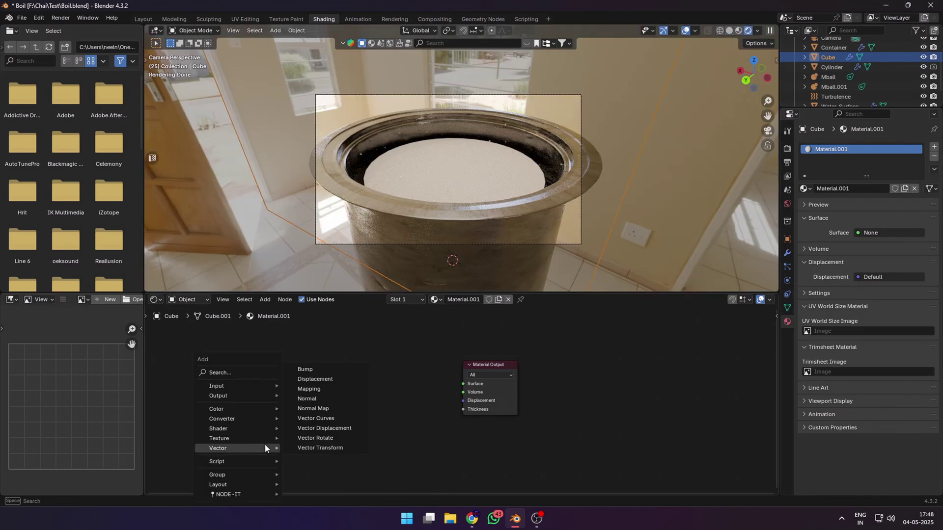
{"action": "type", "text": "vol"}
{"action": "left_click", "coordinate": [319, 433]}
{"action": "left_click", "coordinate": [439, 384]}
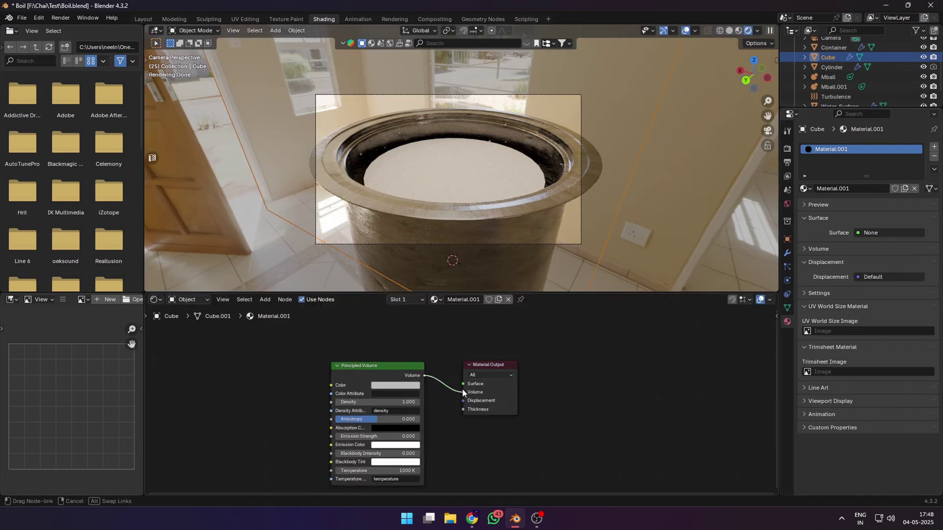
{"action": "left_click_drag", "start_coordinate": [463, 393], "coordinate": [462, 392]}
{"action": "scroll", "coordinate": [549, 185], "scroll_direction": "up", "scroll_amount": 4}
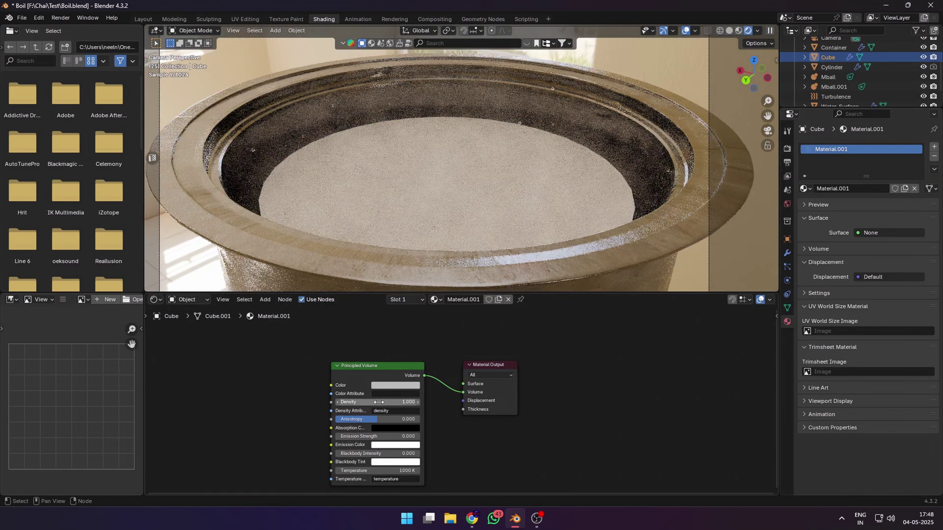
{"action": "key", "text": "F12"}
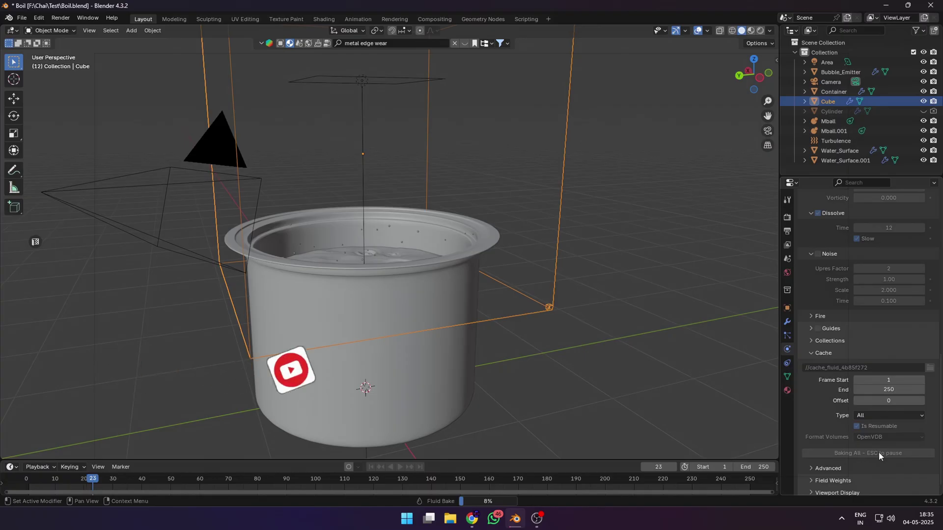
Step: Cancel the running fluid bake and play the animation from frame 0 to check the baked steam
{"action": "key", "text": "Escape"}
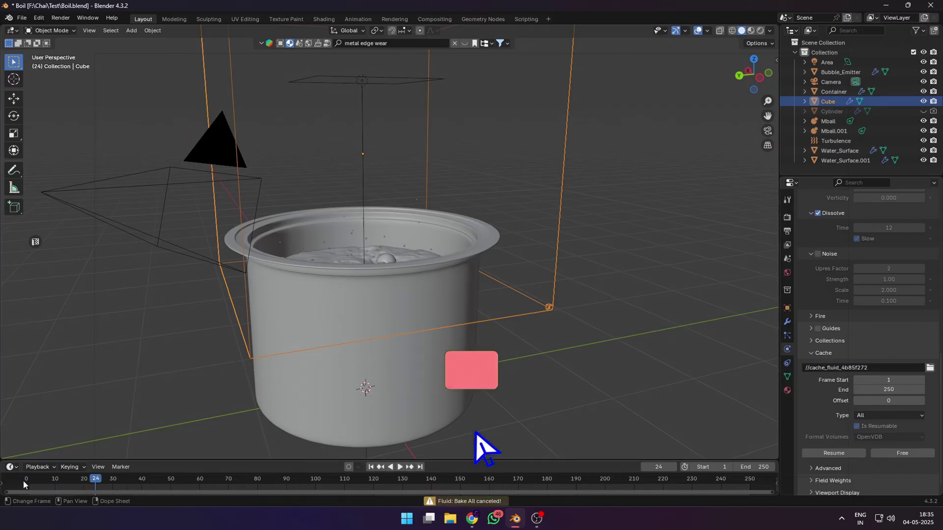
{"action": "left_click", "coordinate": [25, 480]}
{"action": "key", "text": "space"}
{"action": "scroll", "coordinate": [910, 331], "scroll_direction": "down", "scroll_amount": 3}
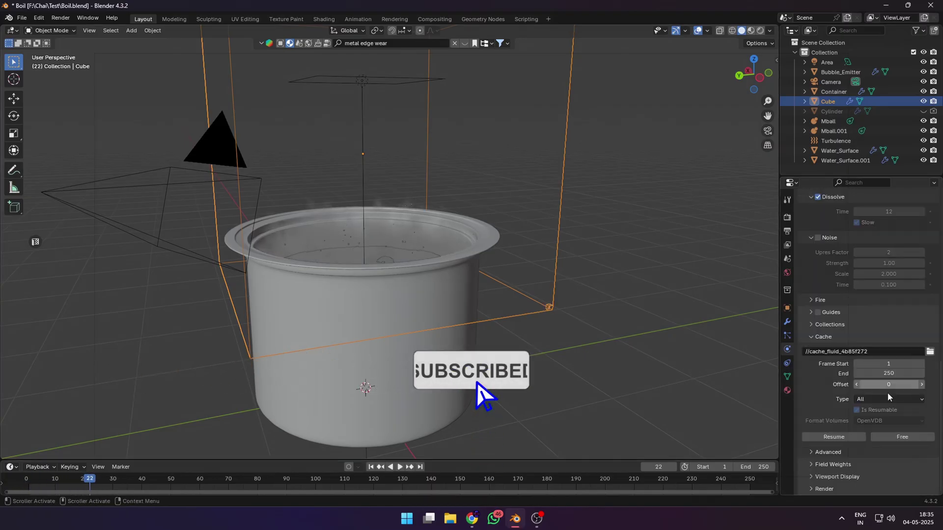